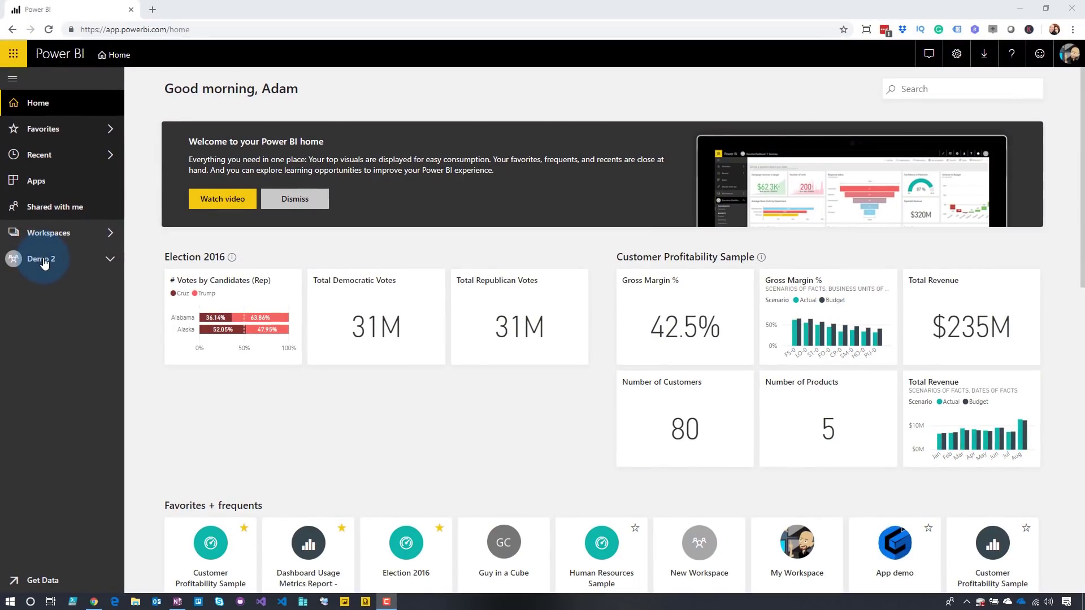
Step: Open the Demo 2 workspace and start publishing it as an app
click(44, 261)
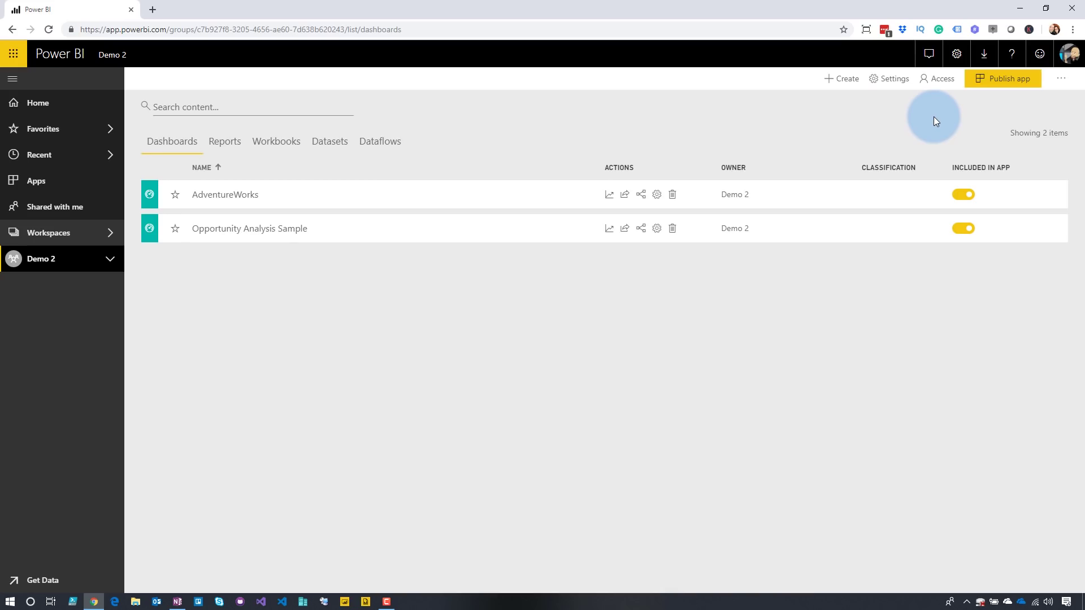
click(1013, 82)
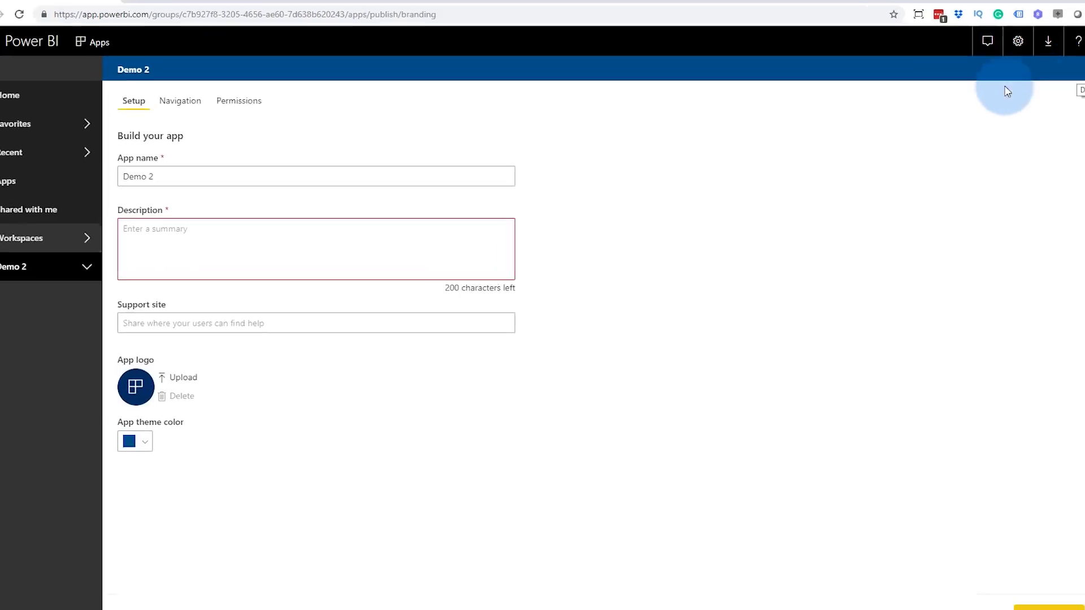
click(296, 236)
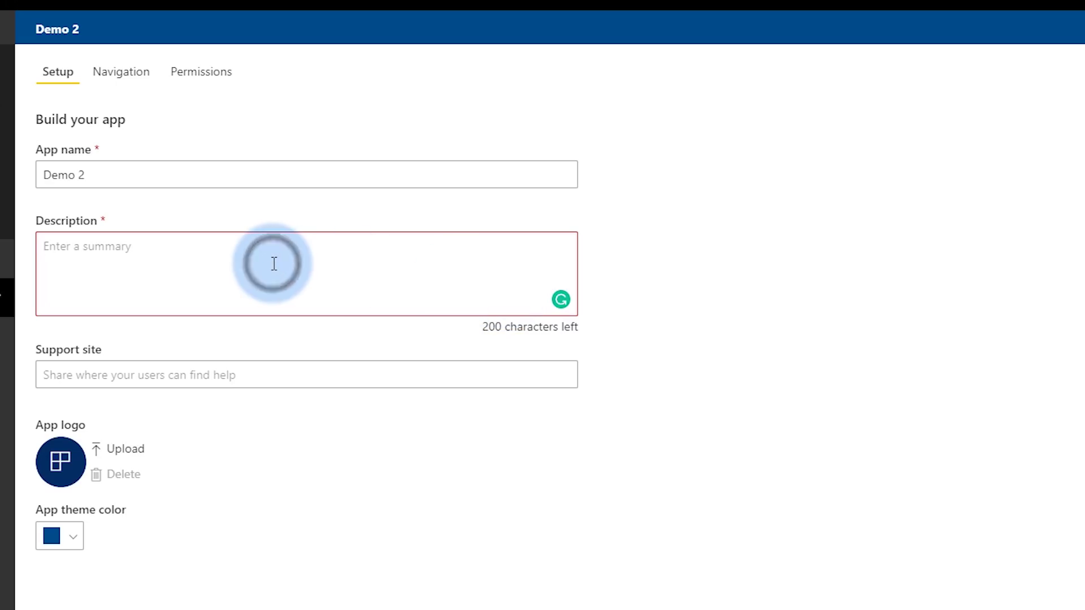
text(This i)
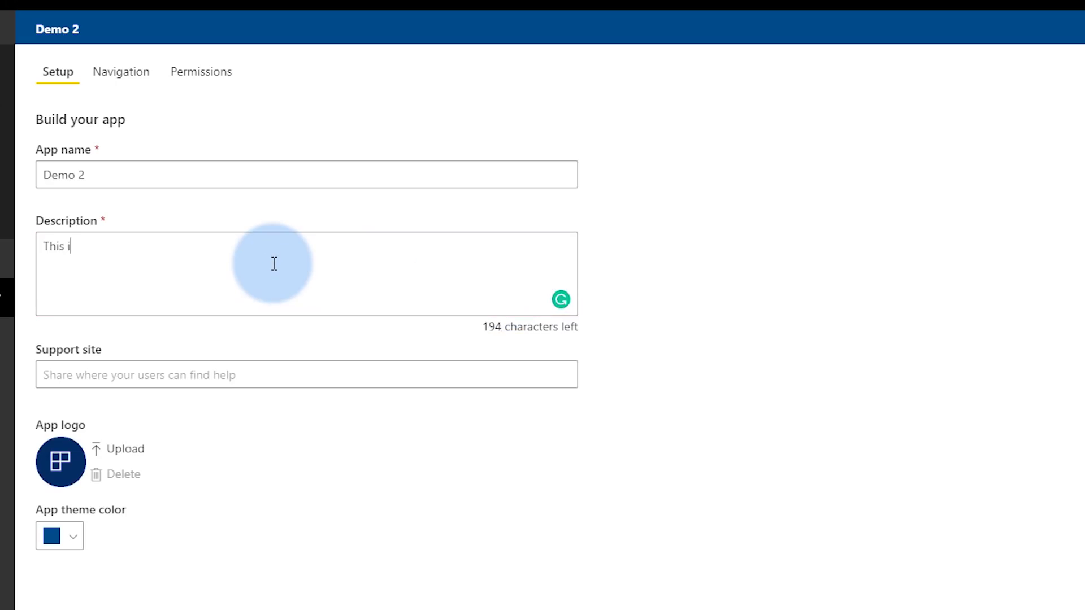
text(s a demo.)
click(133, 380)
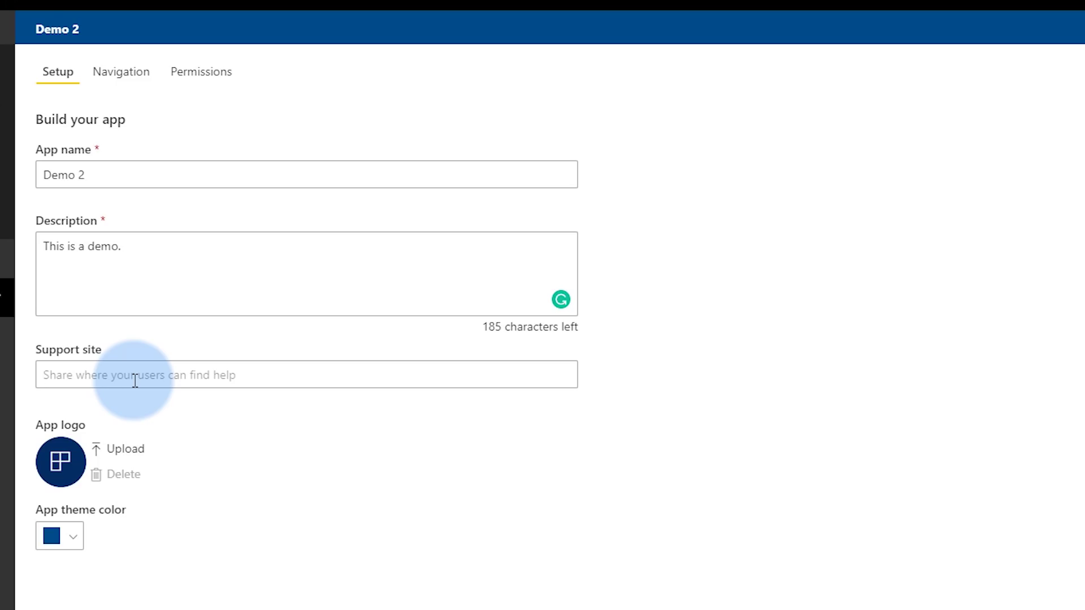
text(https://guyinacube.com)
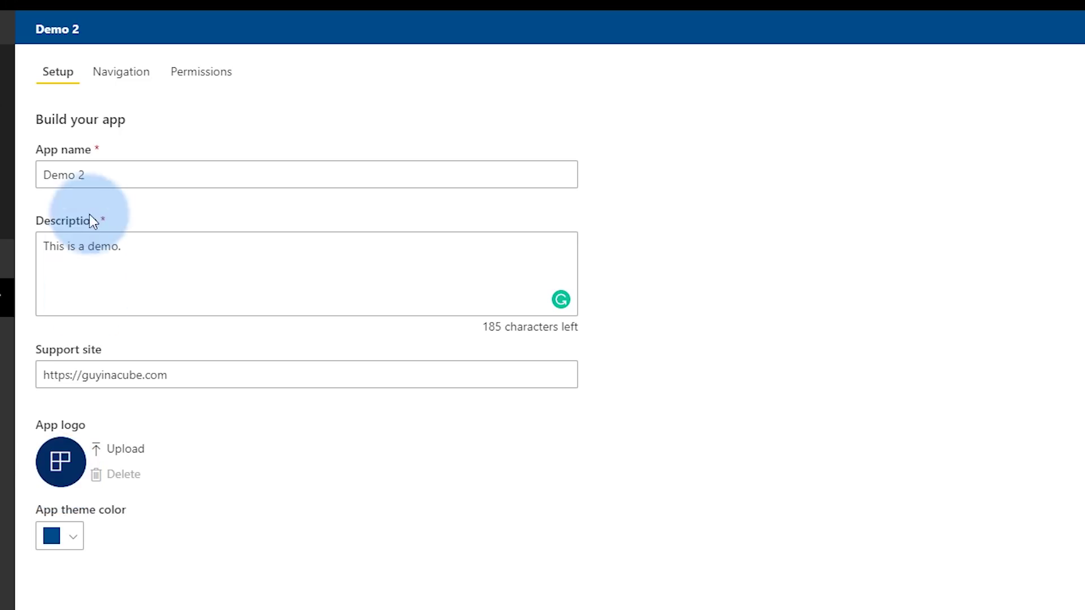
Step: Rename the app to 'Demo content' and review the app theme colours without changing them
click(129, 175)
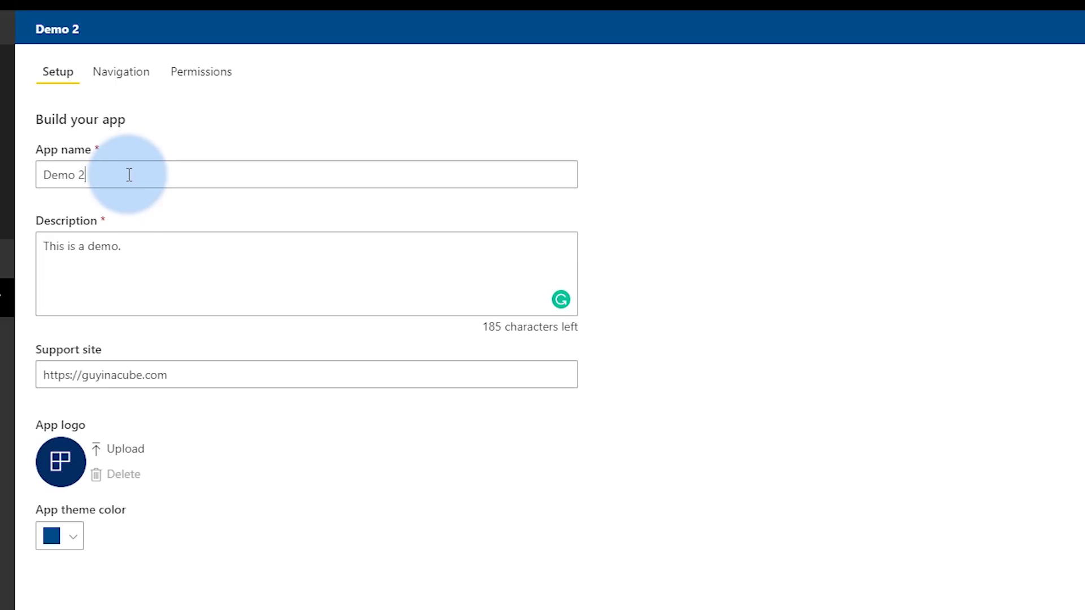
key(BackSpace)
text(content)
click(66, 536)
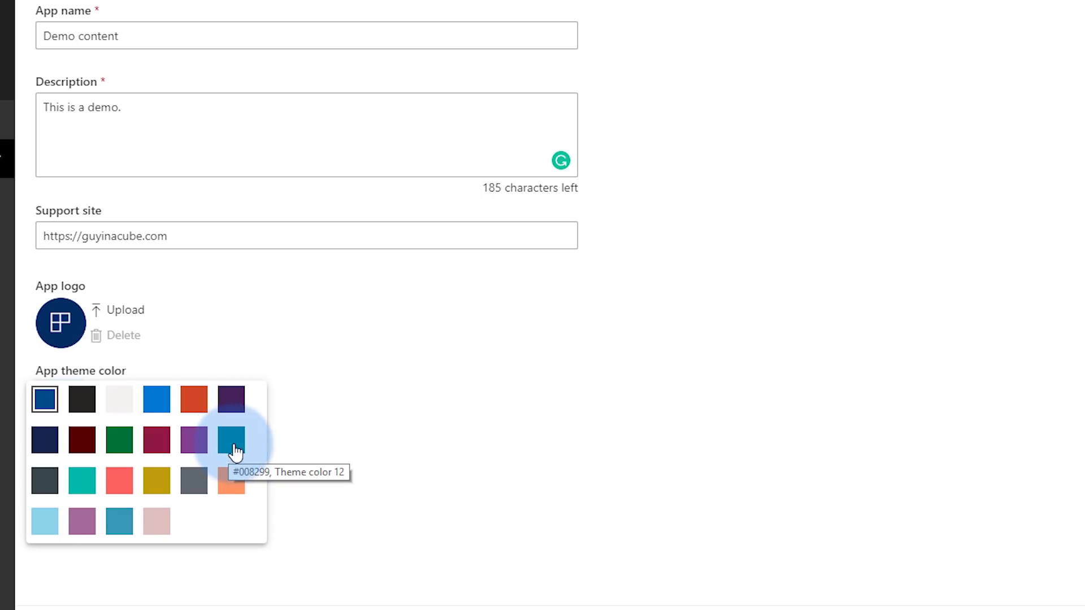
click(472, 382)
scroll(242, 104, up, 3)
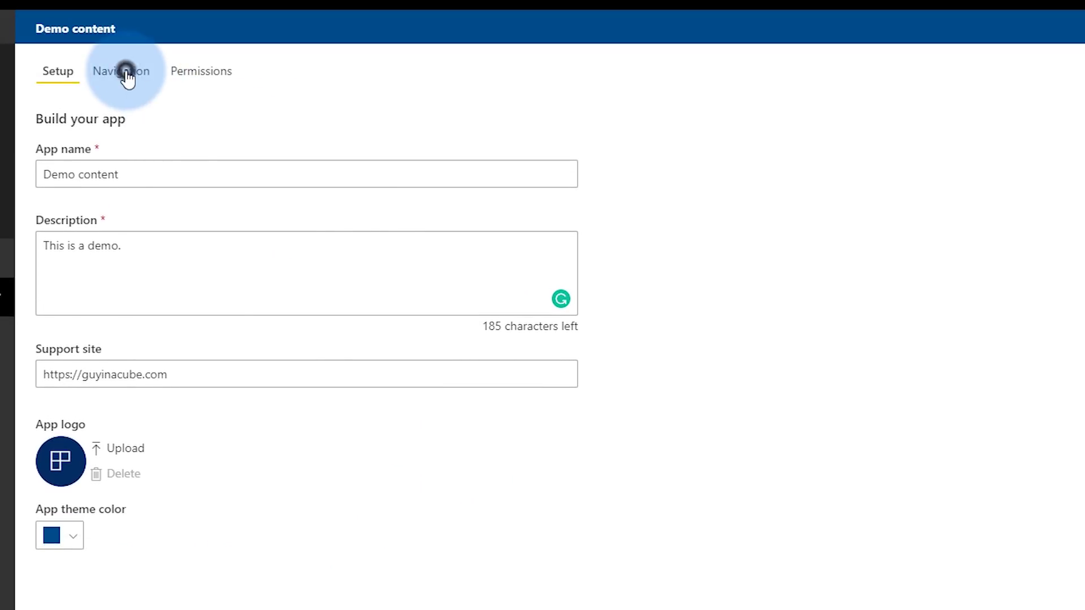
click(126, 73)
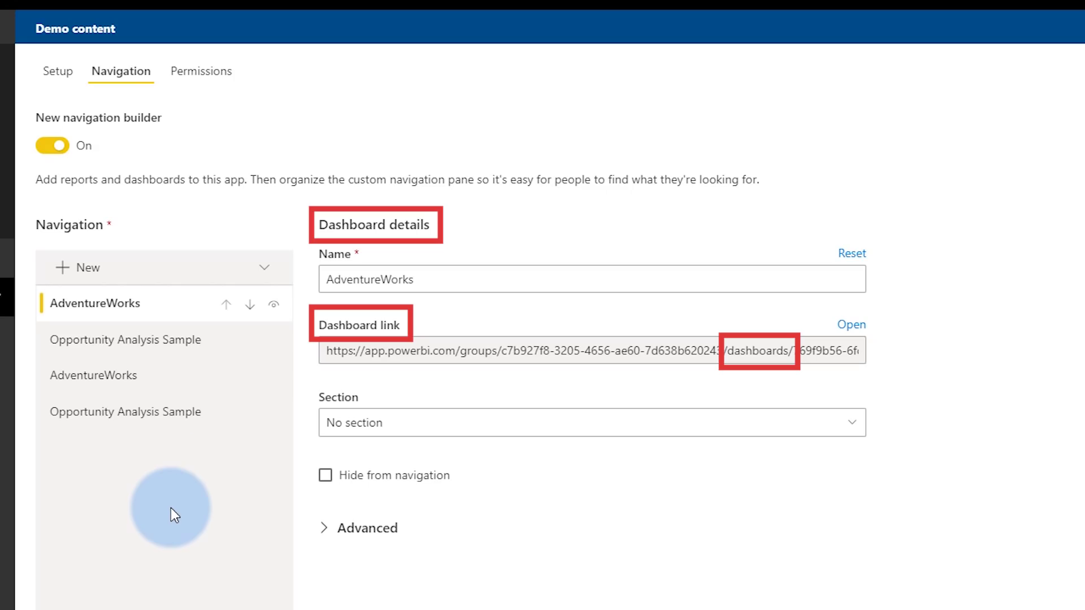
Step: Move the AdventureWorks report up to sit directly below the AdventureWorks dashboard
drag(138, 379, 138, 379)
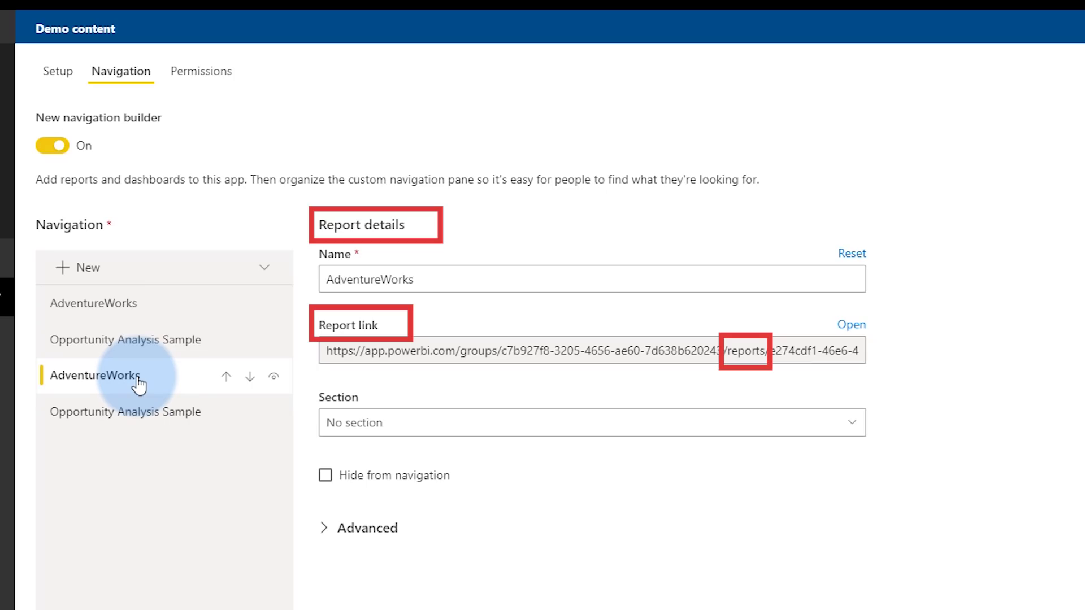
click(227, 377)
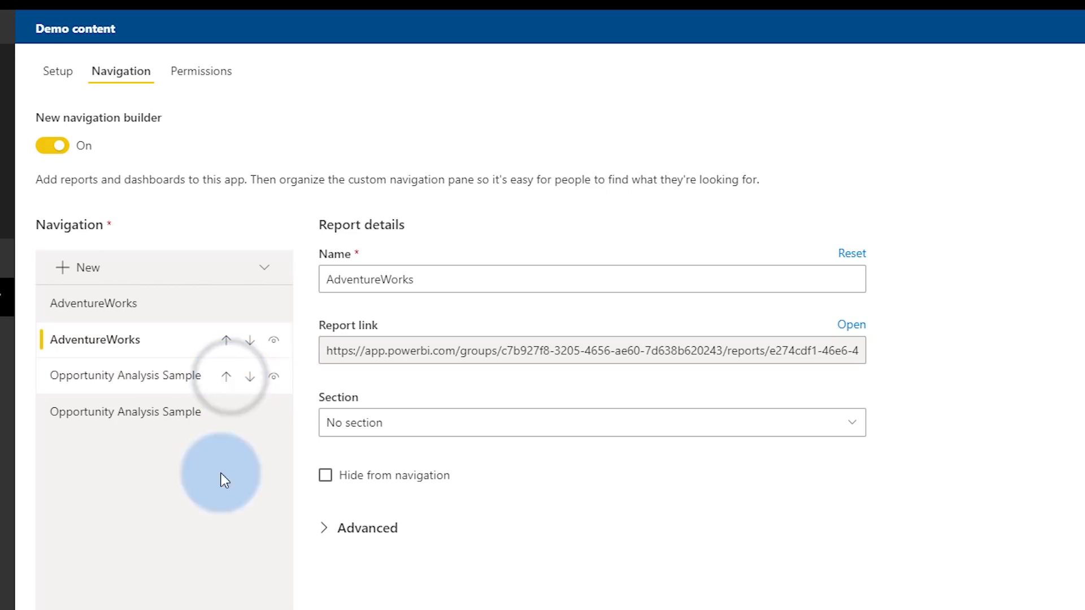
Step: Add a navigation section named 'AdventureWorks' and move it to the top
click(69, 270)
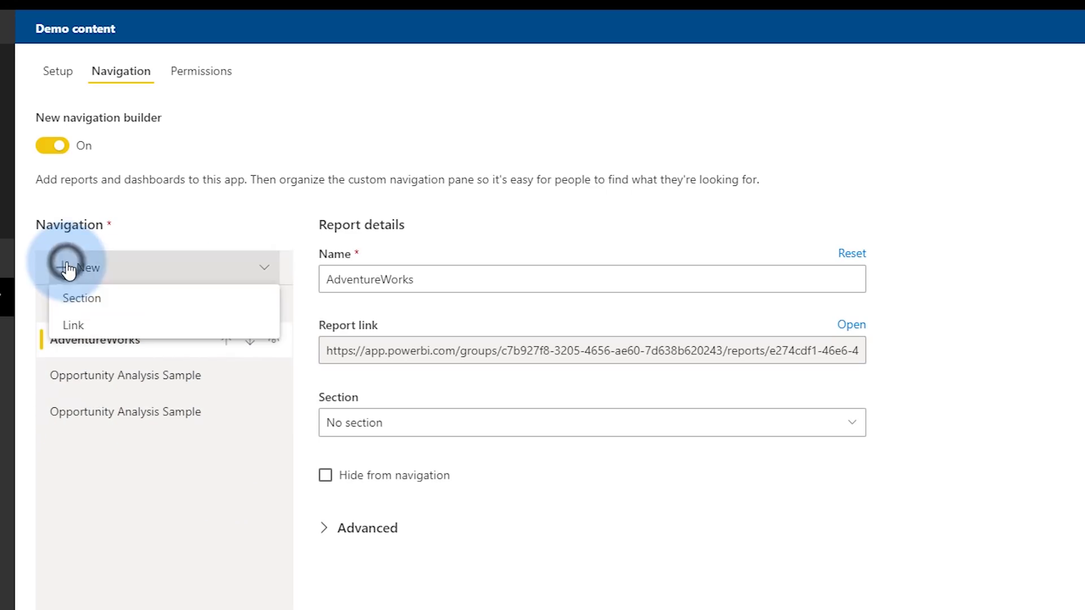
click(70, 302)
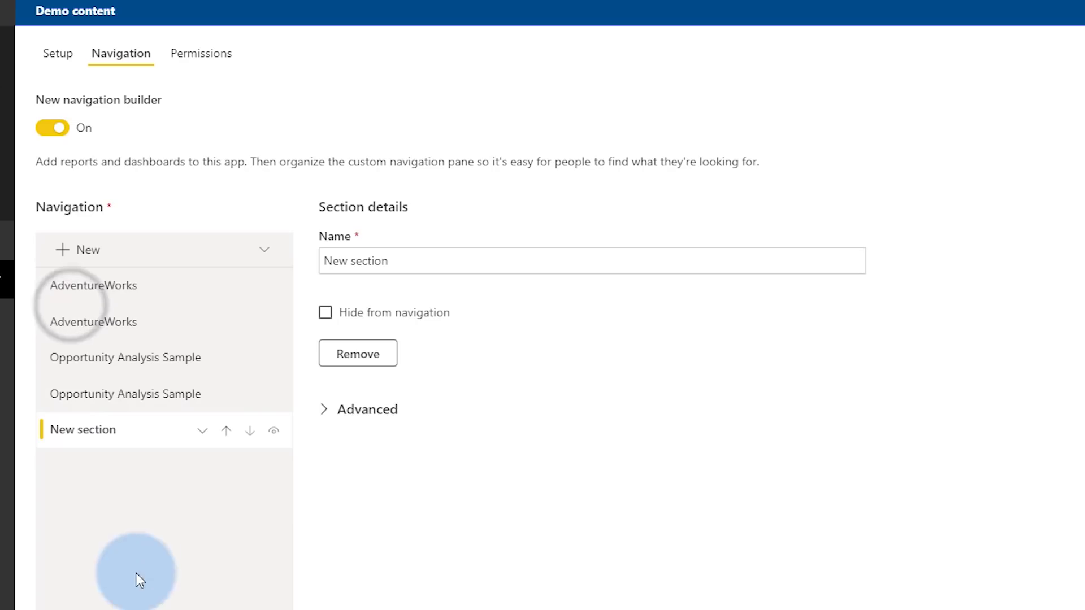
triple_click(398, 259)
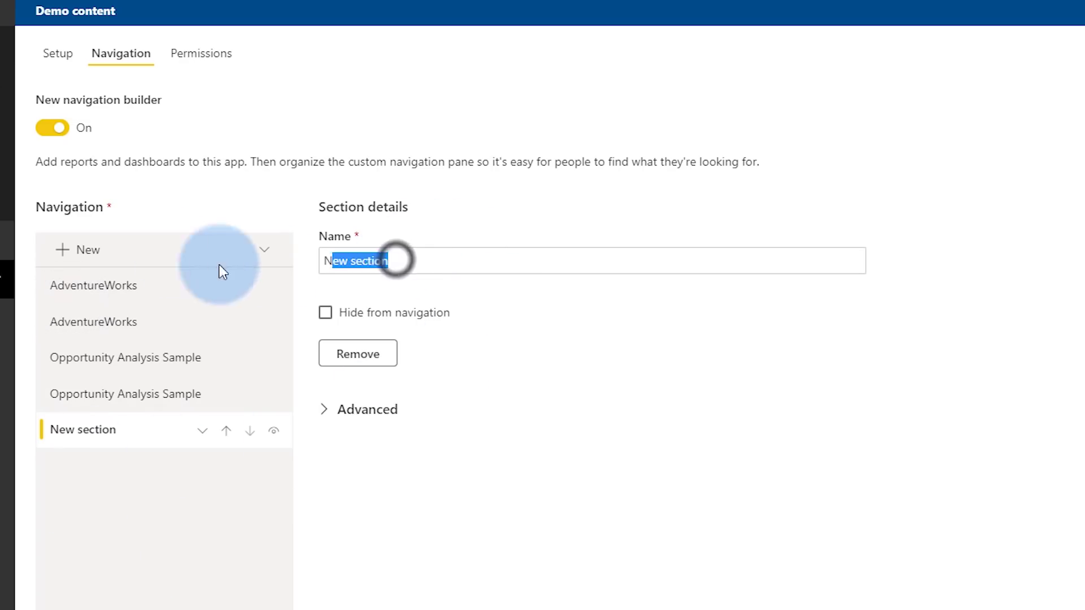
text(AdventureWorks)
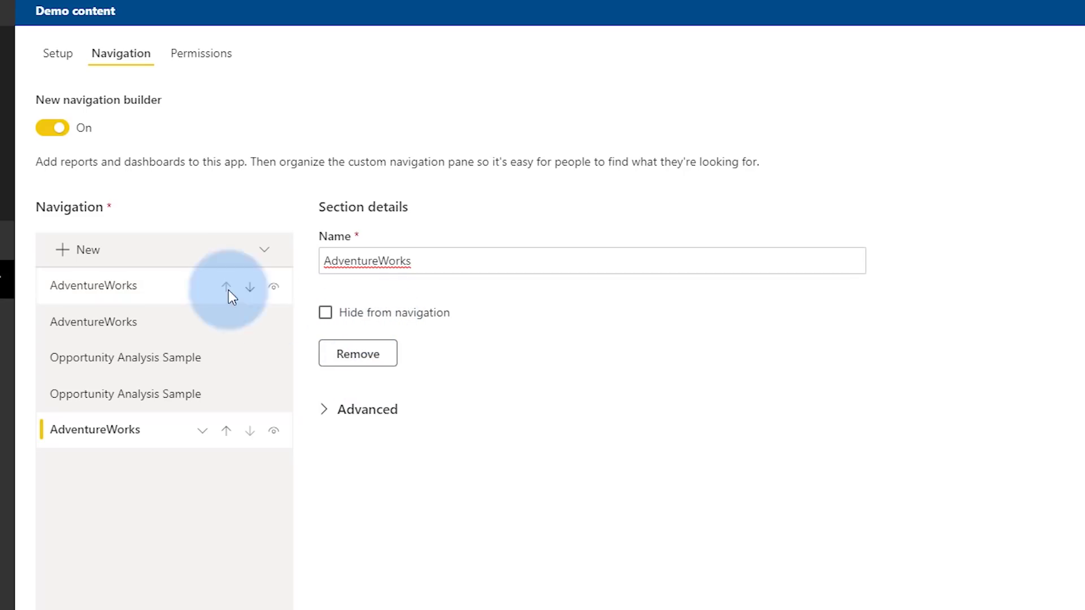
click(323, 408)
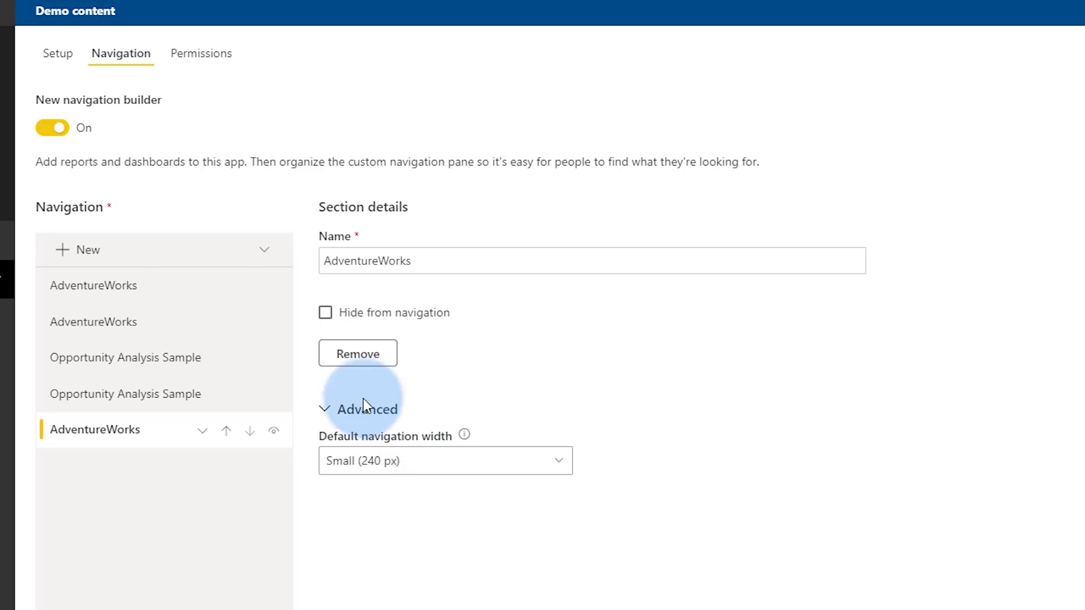
click(324, 408)
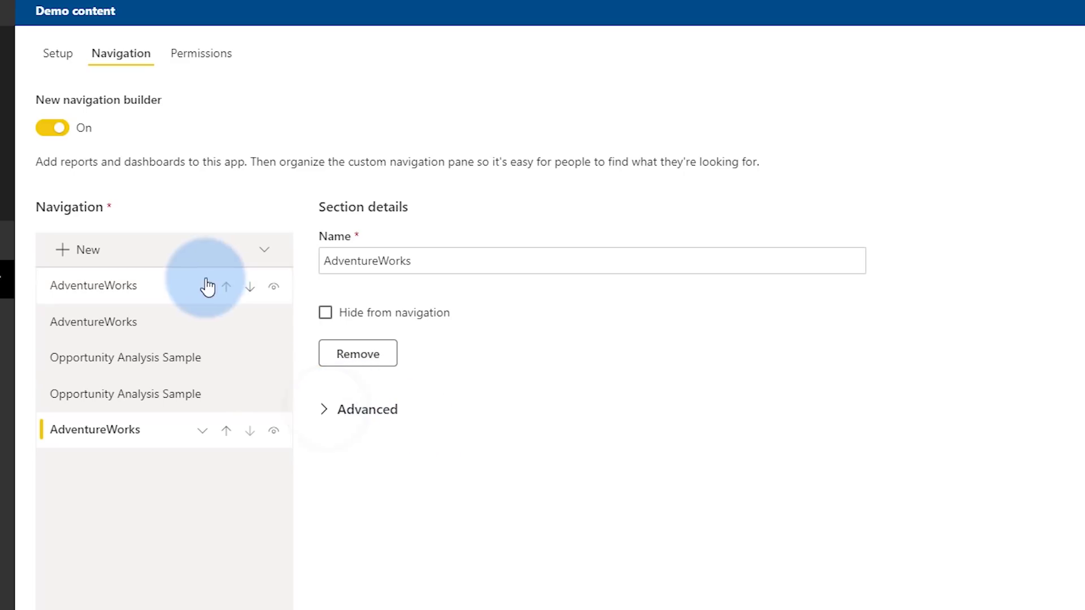
click(202, 431)
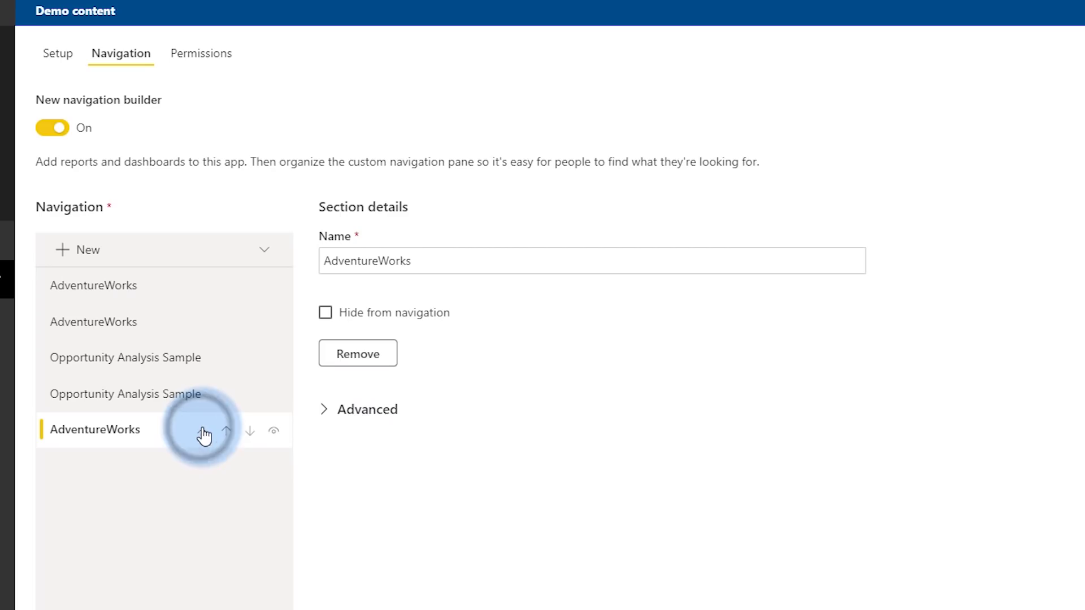
click(226, 431)
click(226, 394)
click(226, 358)
click(226, 322)
Step: Rename the dashboard to 'AdventureWorks Dashboard' and place it in the AdventureWorks section
click(108, 323)
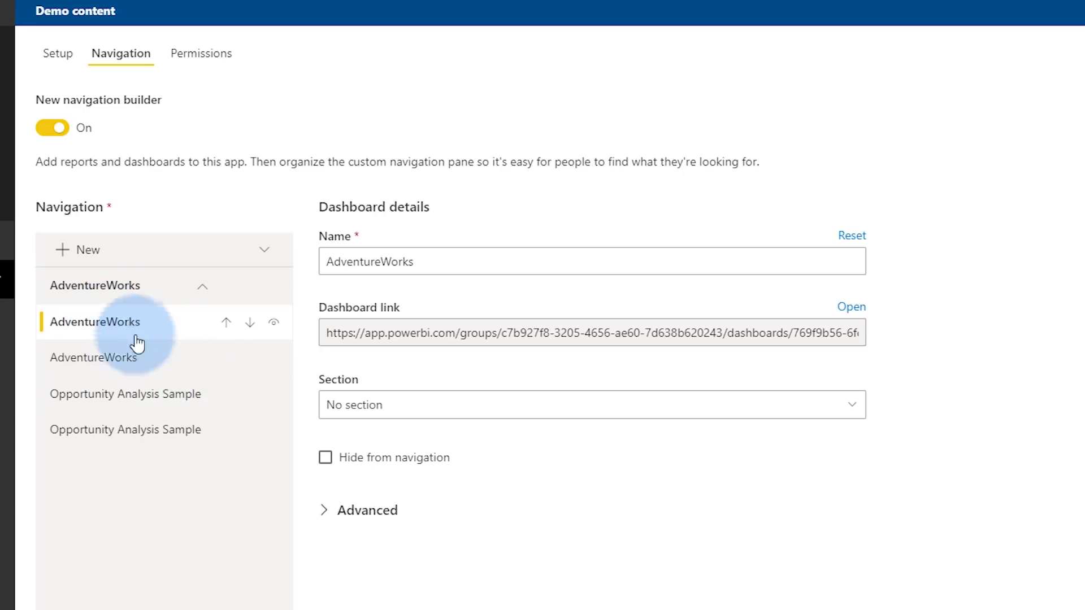
click(445, 265)
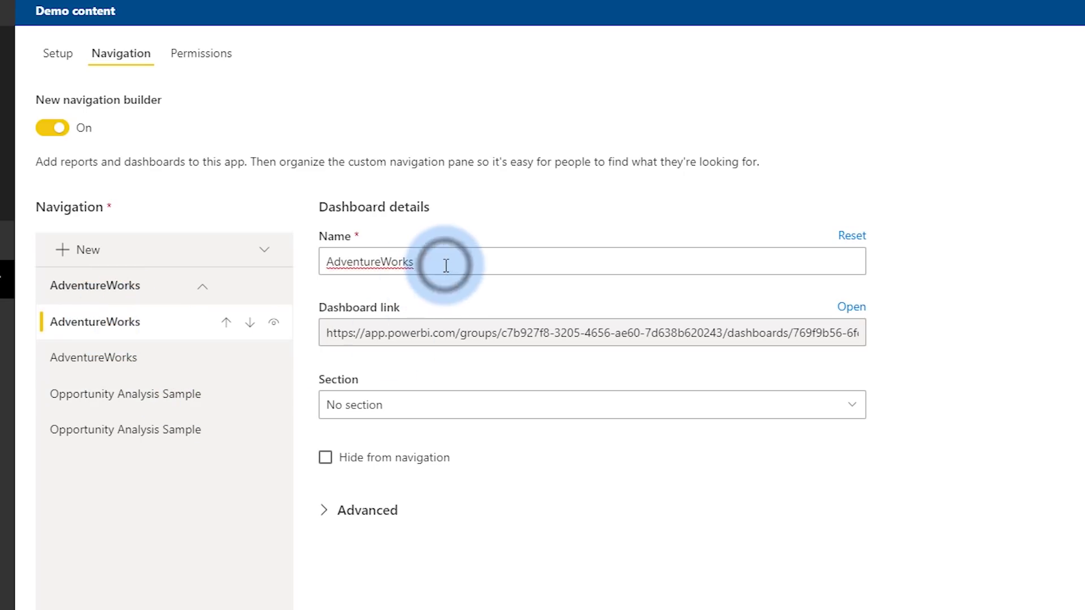
text(Dashboard)
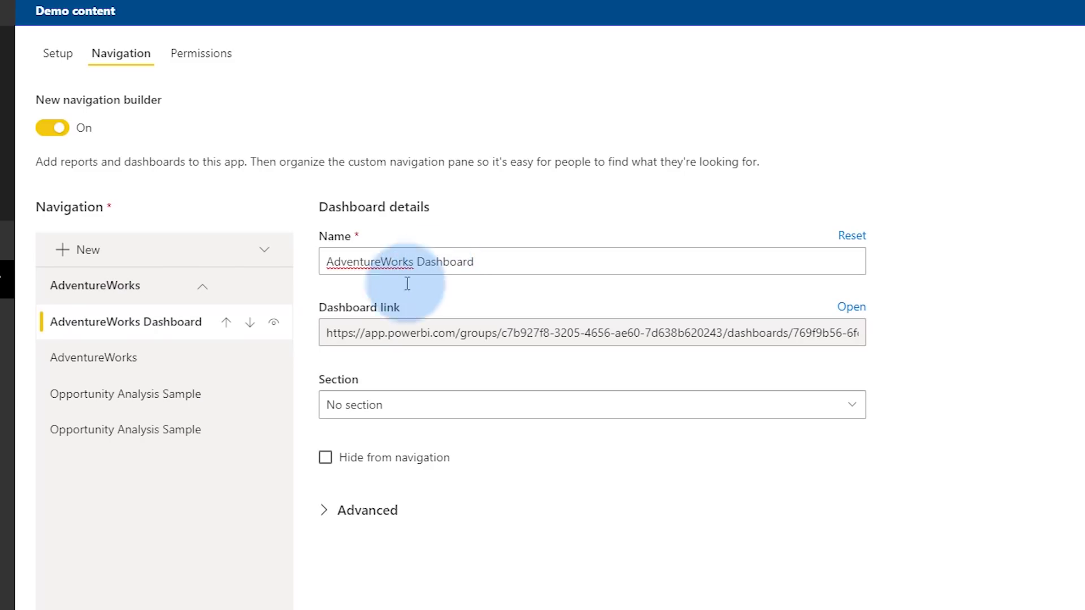
click(385, 410)
click(405, 370)
Step: Rename the report to 'AdventureWorks Report'
click(134, 361)
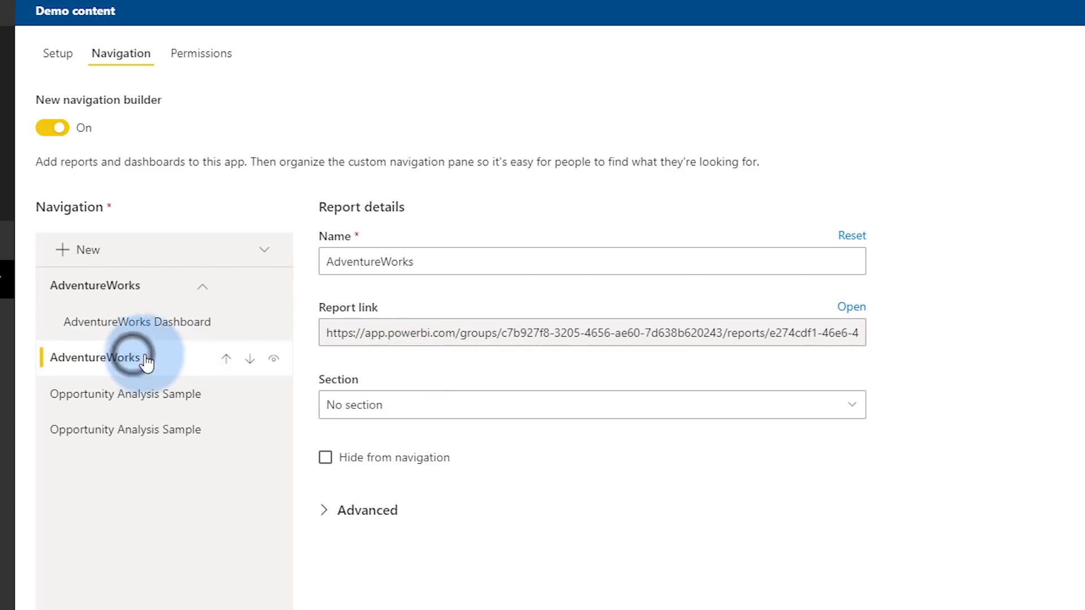
click(452, 270)
text(Report)
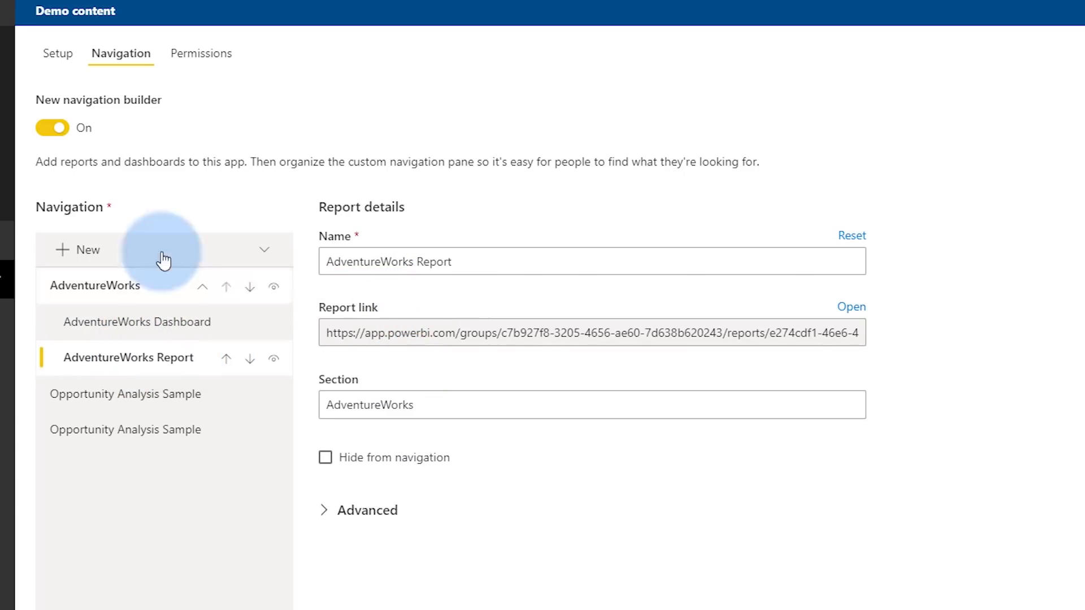
click(76, 250)
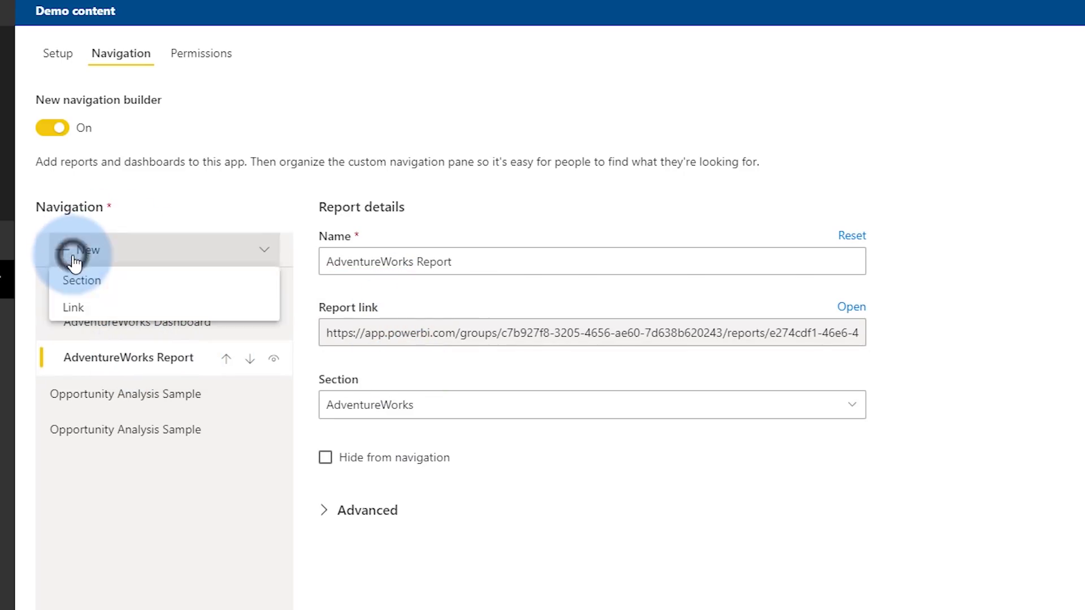
click(82, 308)
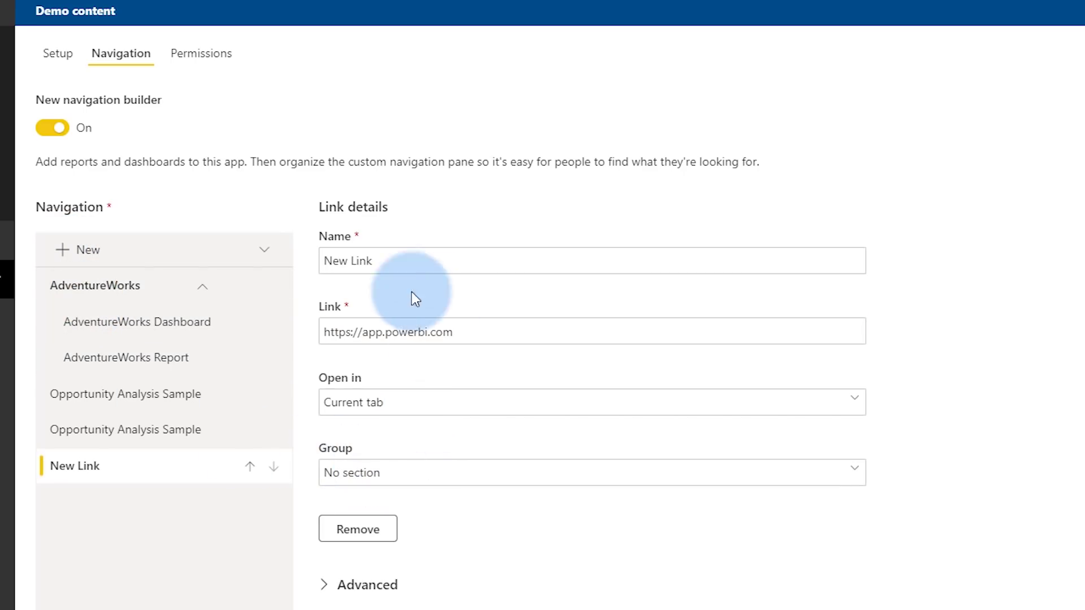
click(417, 405)
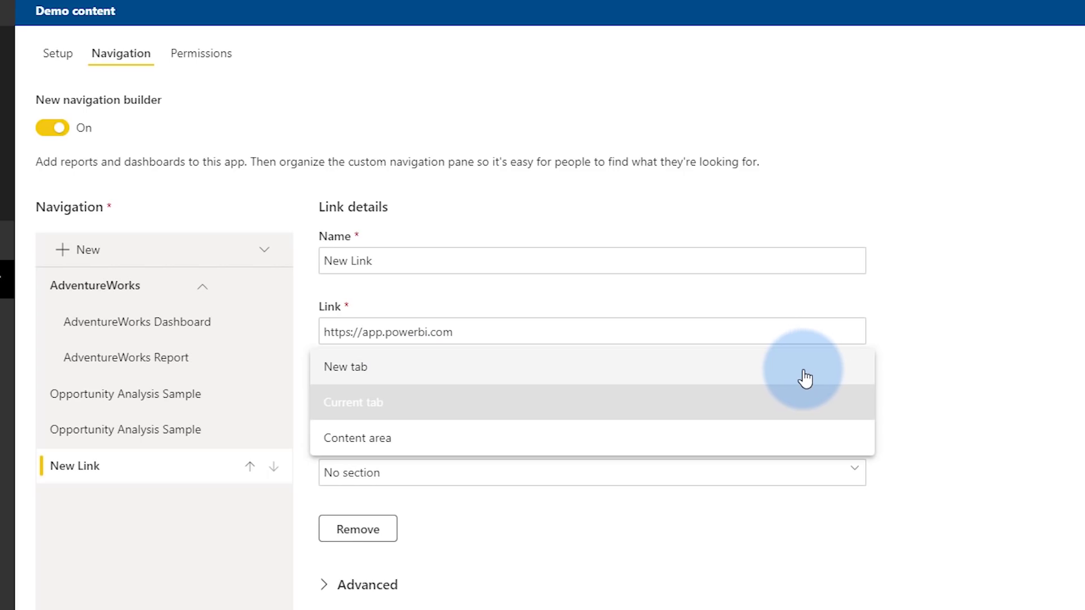
click(976, 385)
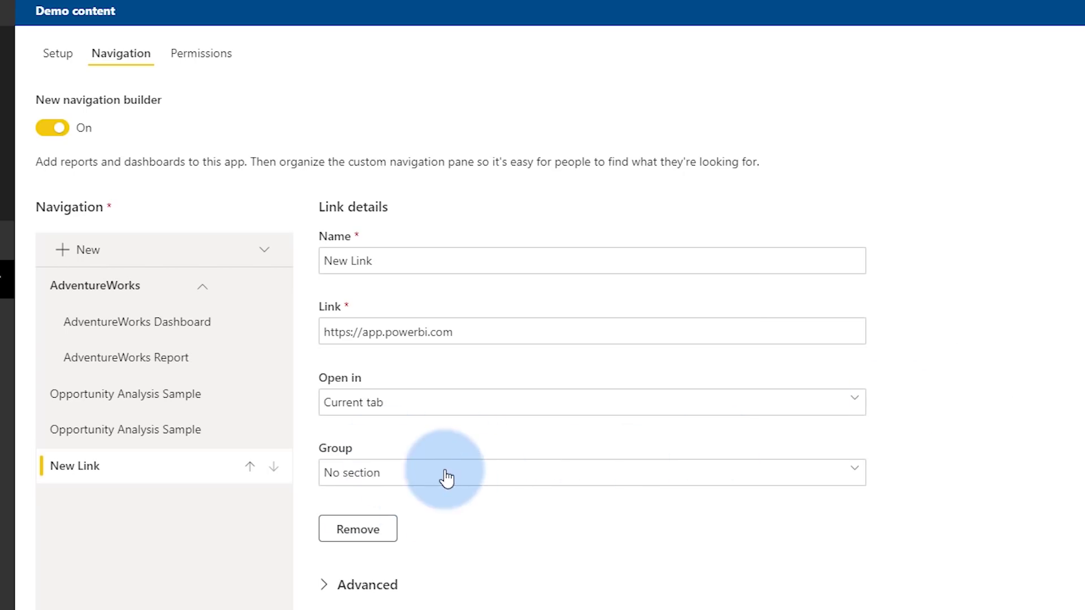
triple_click(505, 335)
text(https://docs.microsoft.com/power-bi)
triple_click(434, 266)
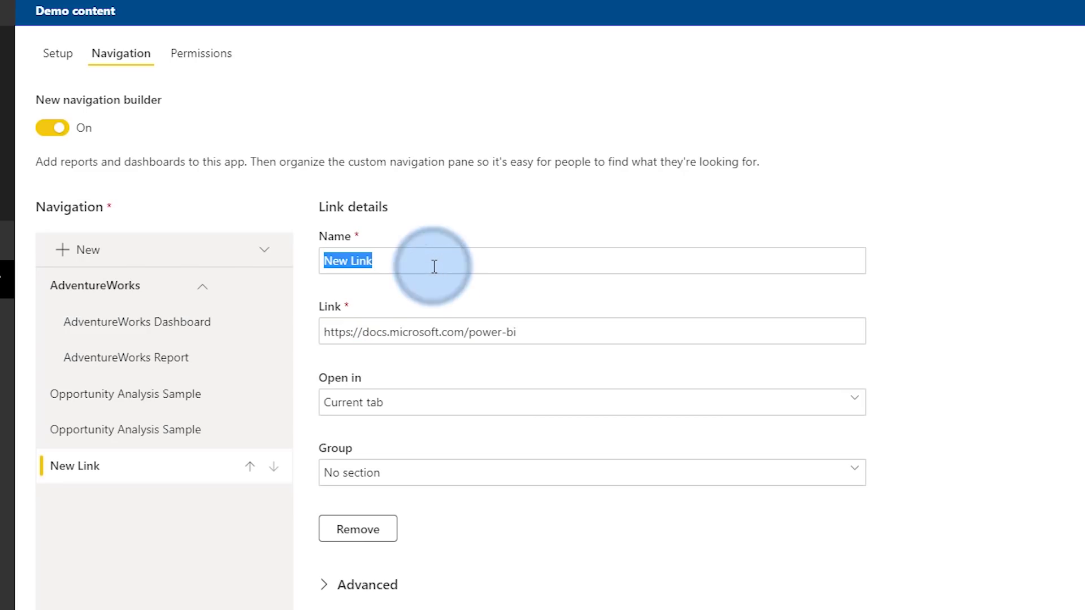
text(Documentation)
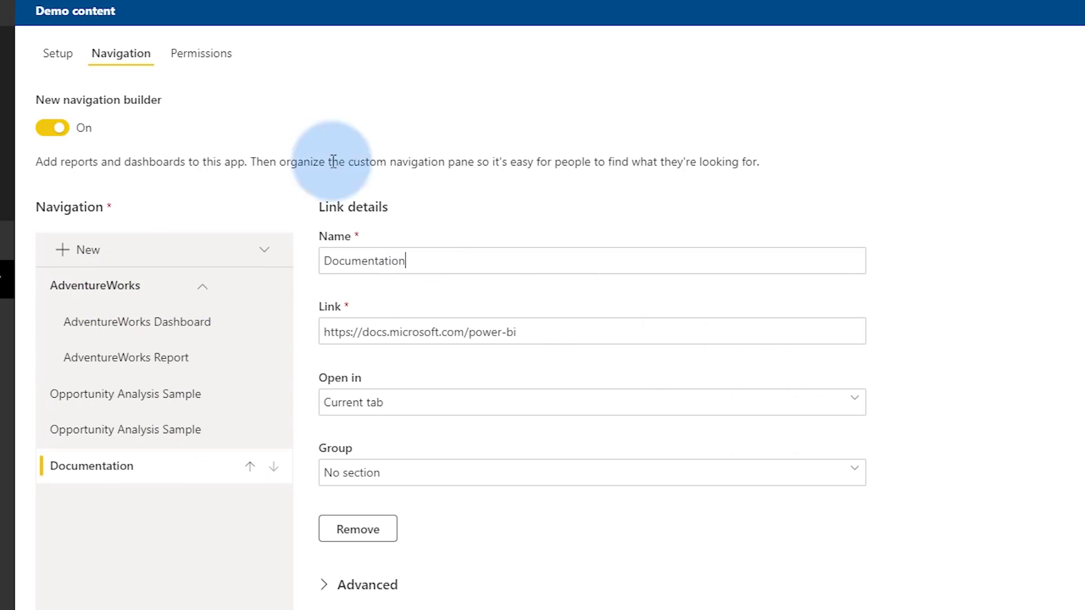
click(216, 61)
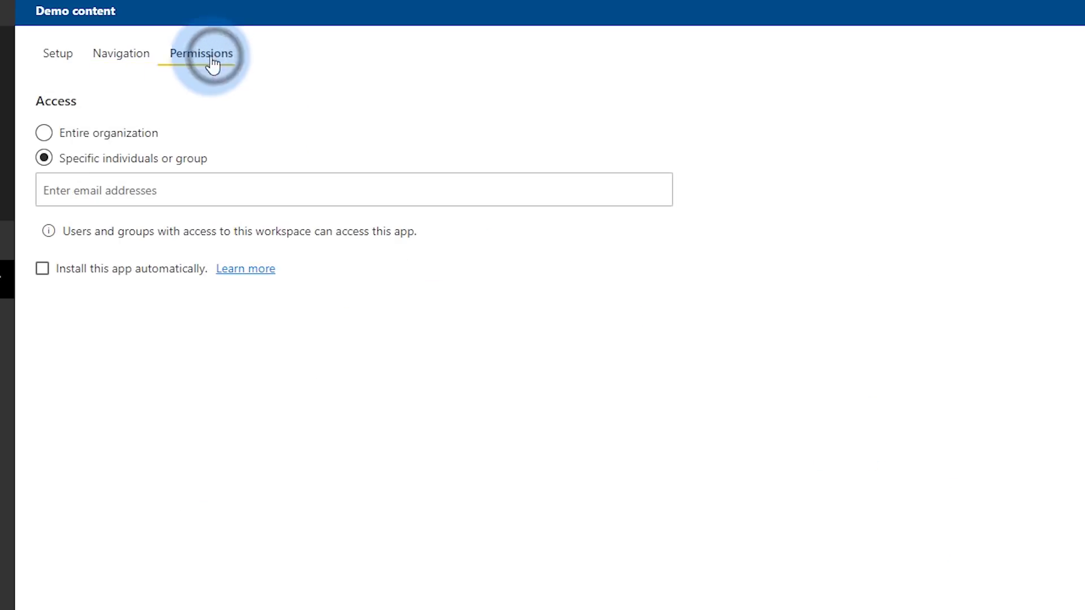
Step: Grant the entire organization access, publish the Demo content app, and open it
click(63, 140)
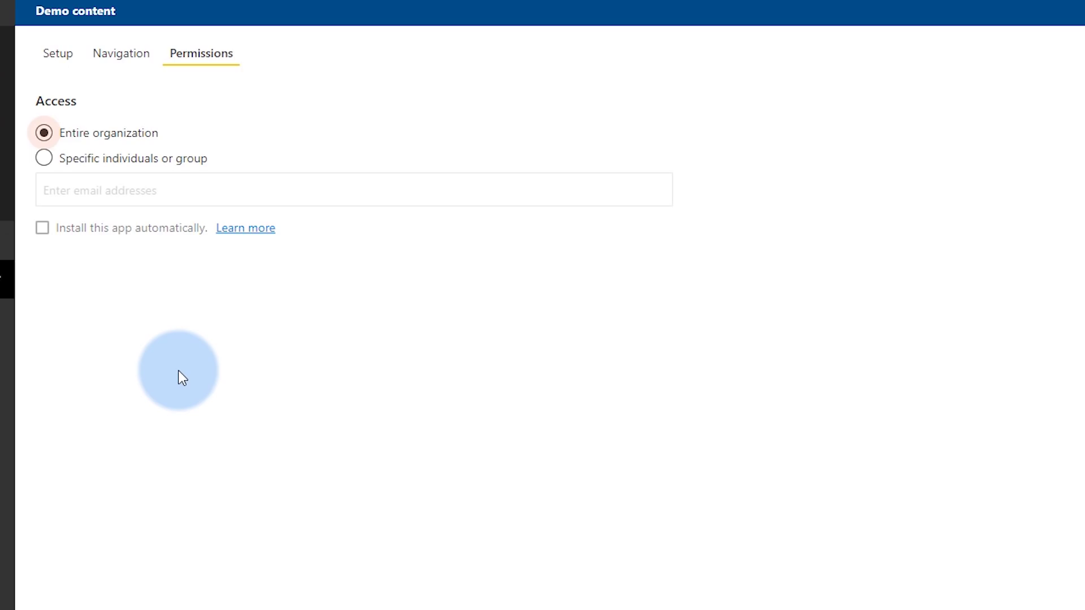
click(120, 55)
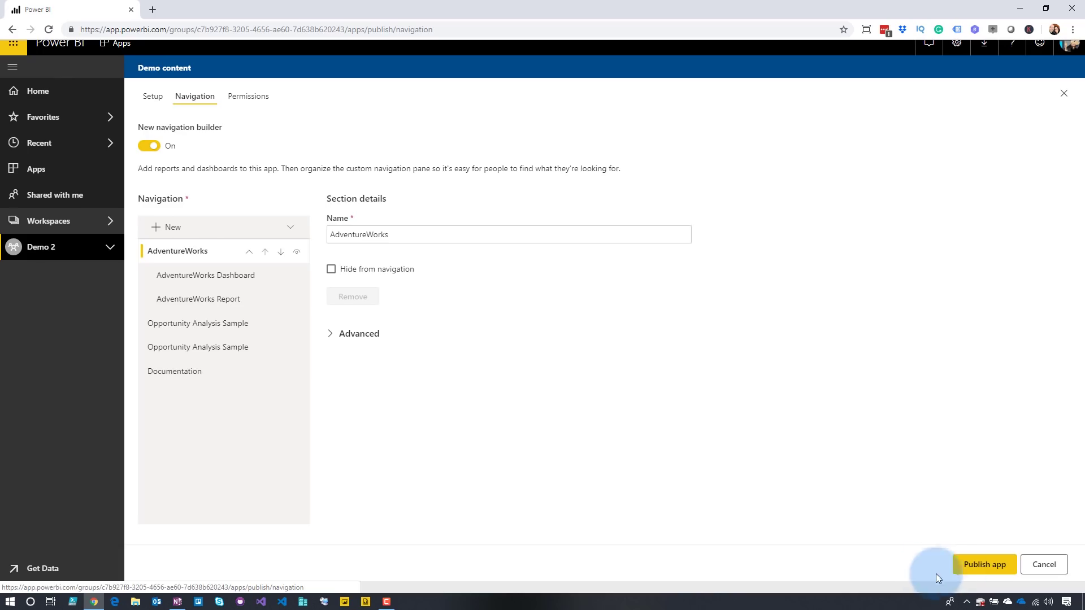
click(989, 565)
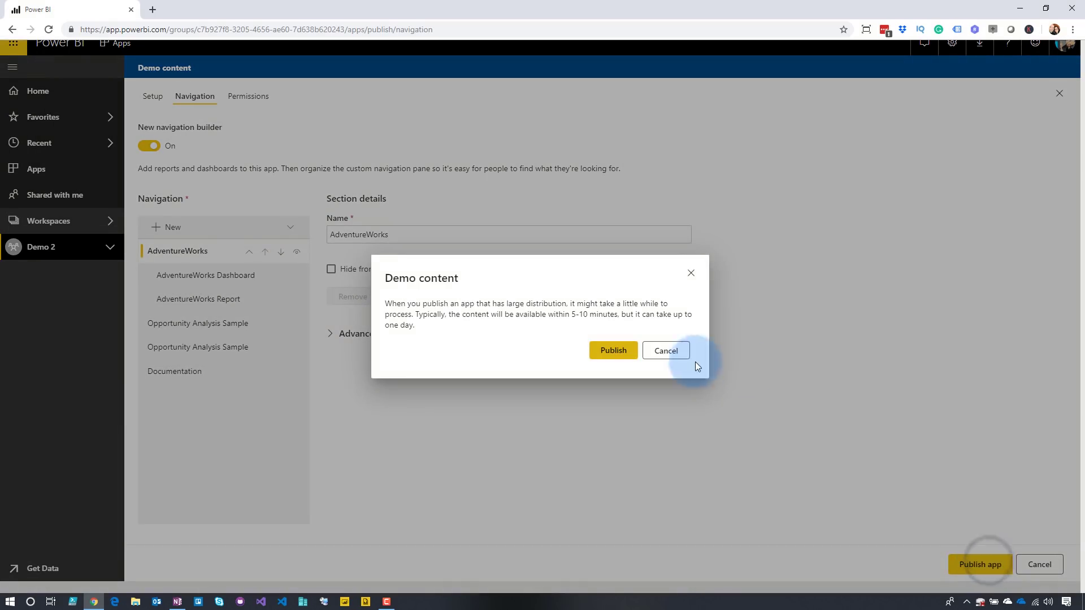
click(615, 356)
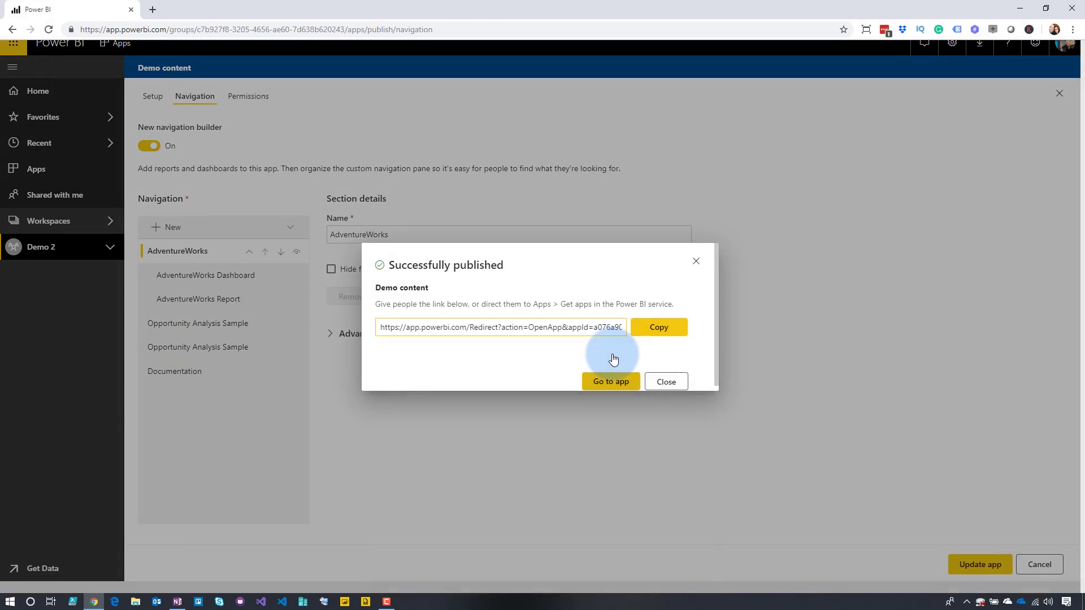
click(620, 391)
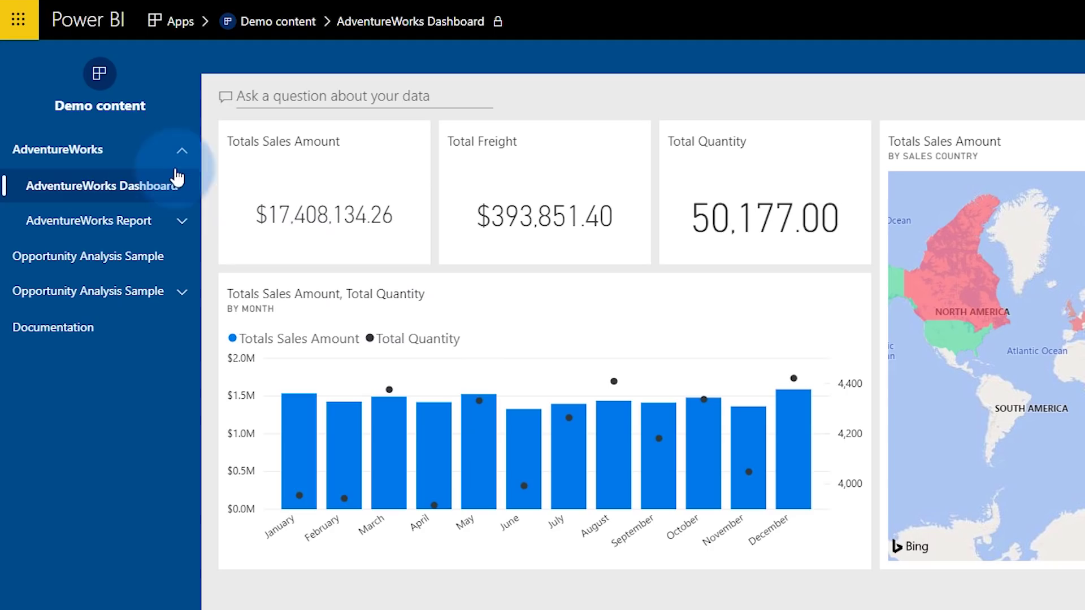
Step: View the AdventureWorks Report Overview page, the Opportunity Analysis Sample dashboard, then the Documentation link
click(181, 222)
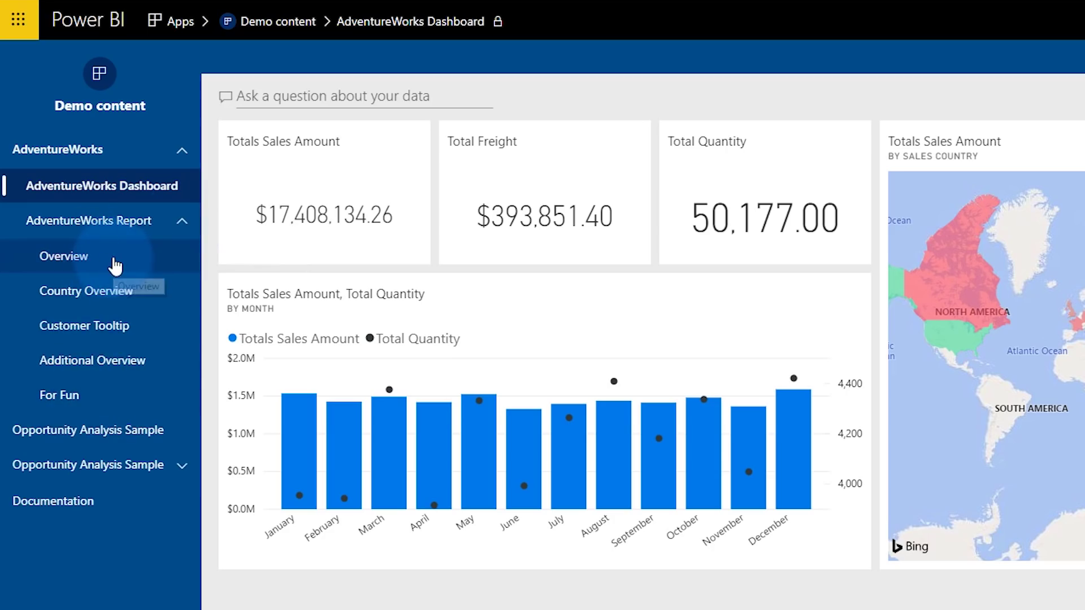
click(83, 261)
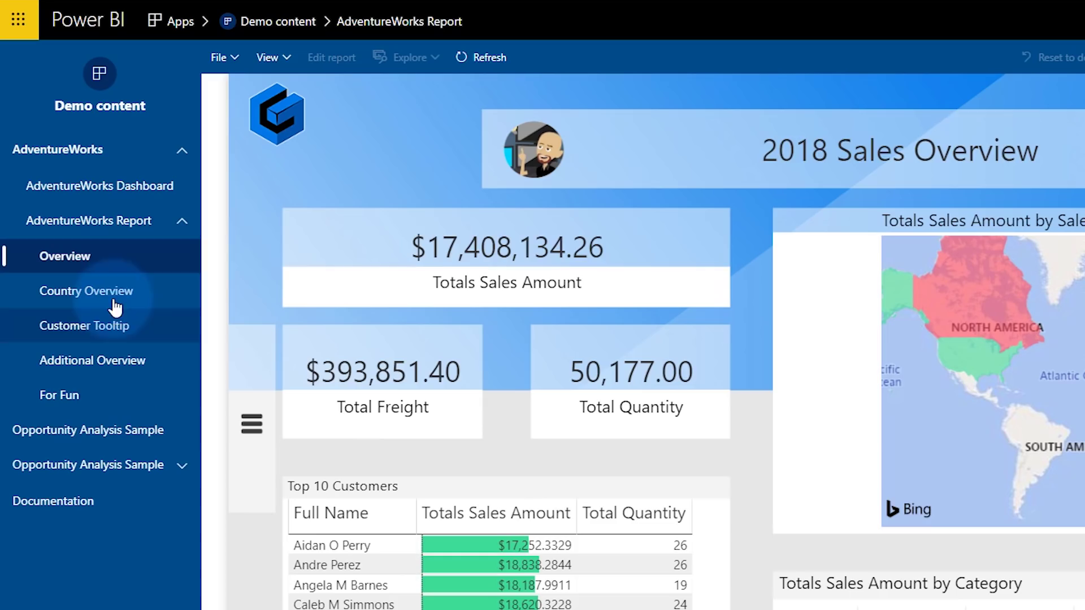
click(100, 434)
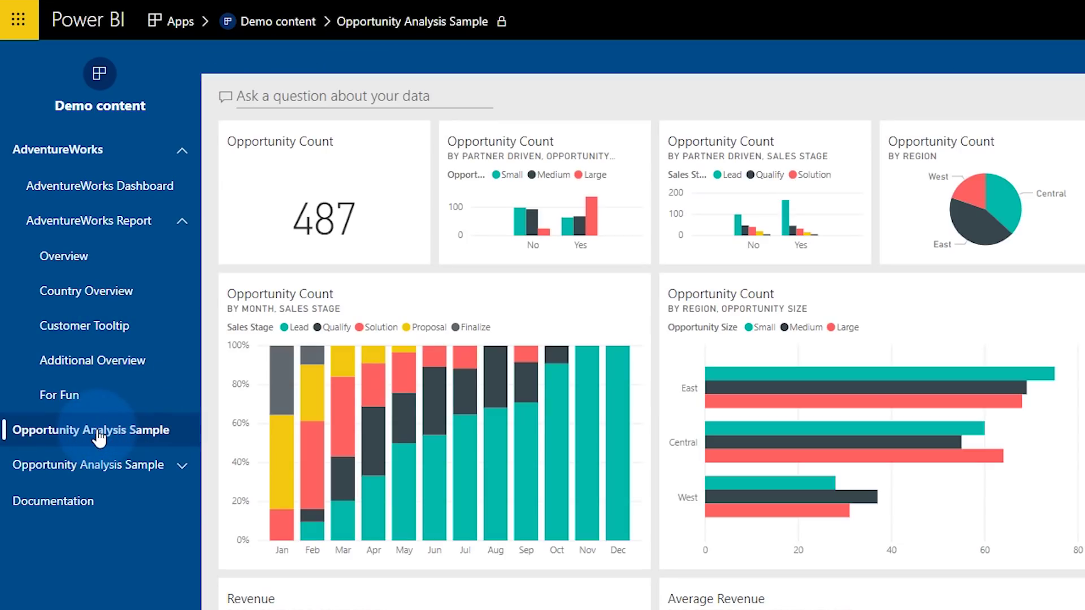
click(96, 508)
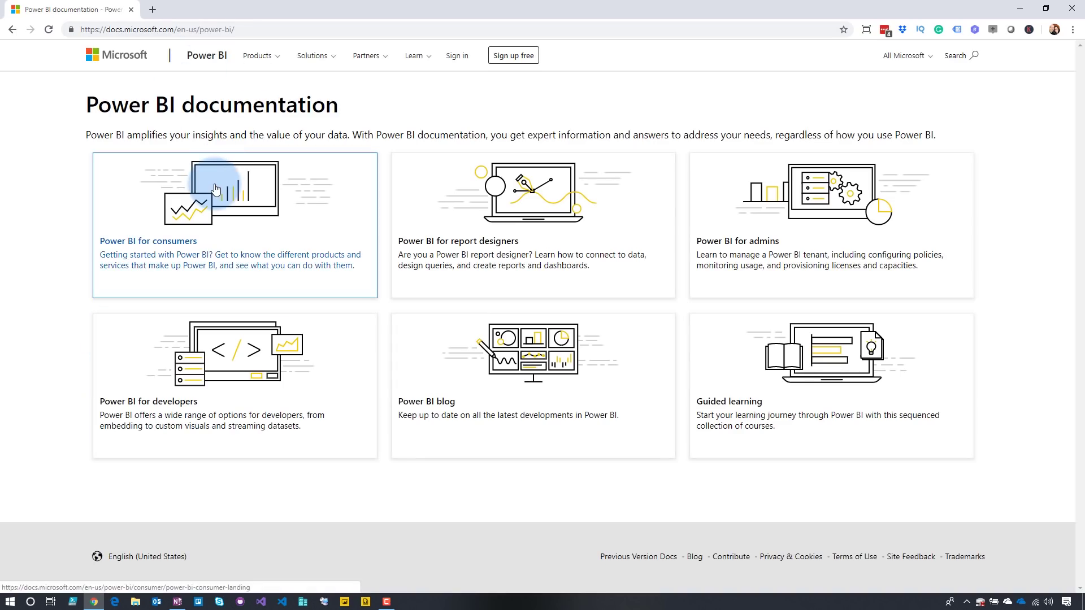
Step: Go back to the Opportunity Analysis Sample dashboard and expand and collapse its navigation section
click(10, 30)
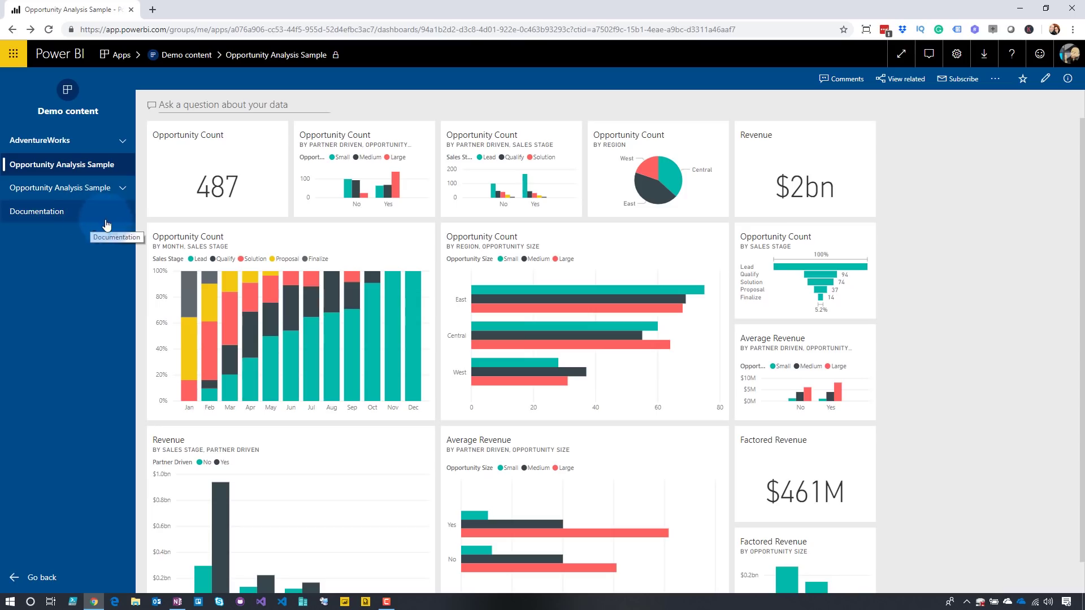
click(122, 190)
click(122, 189)
click(122, 189)
click(122, 189)
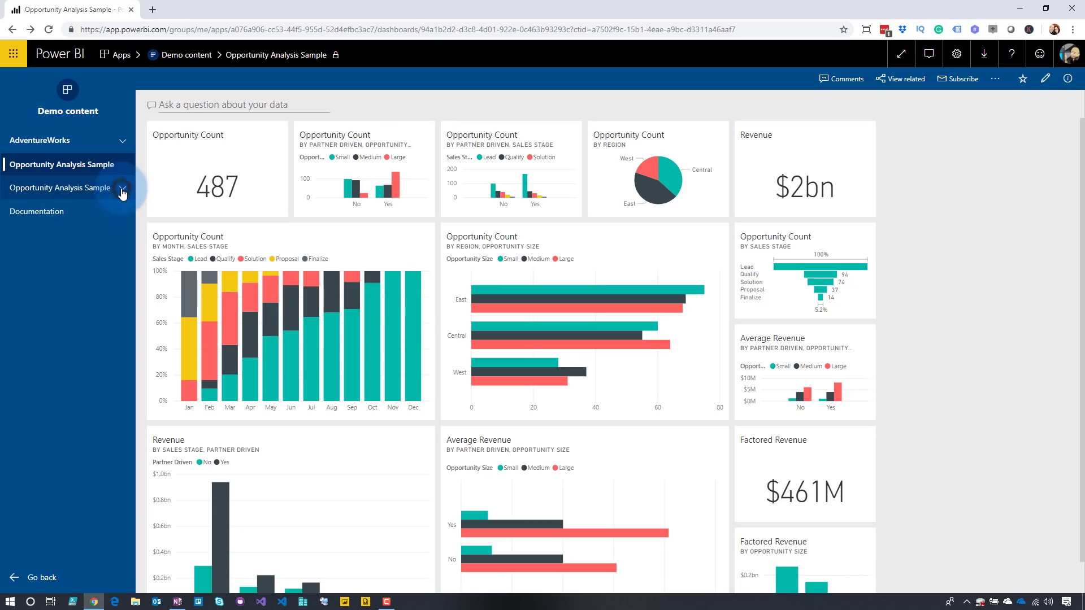
Step: Open the AdventureWorks Report overview, then open the App demo app from the Apps list
click(69, 148)
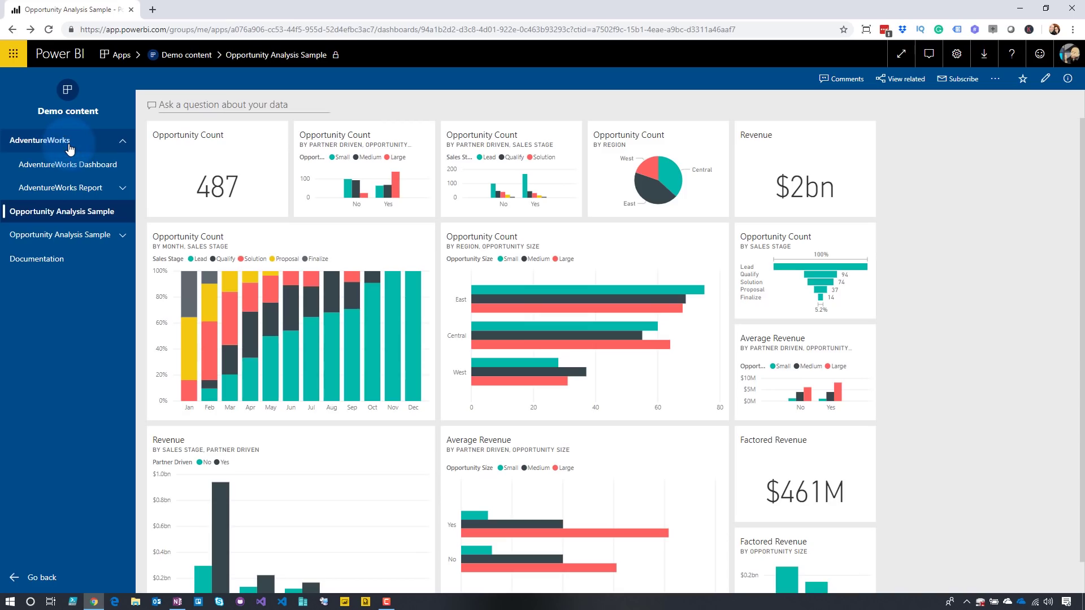
click(70, 148)
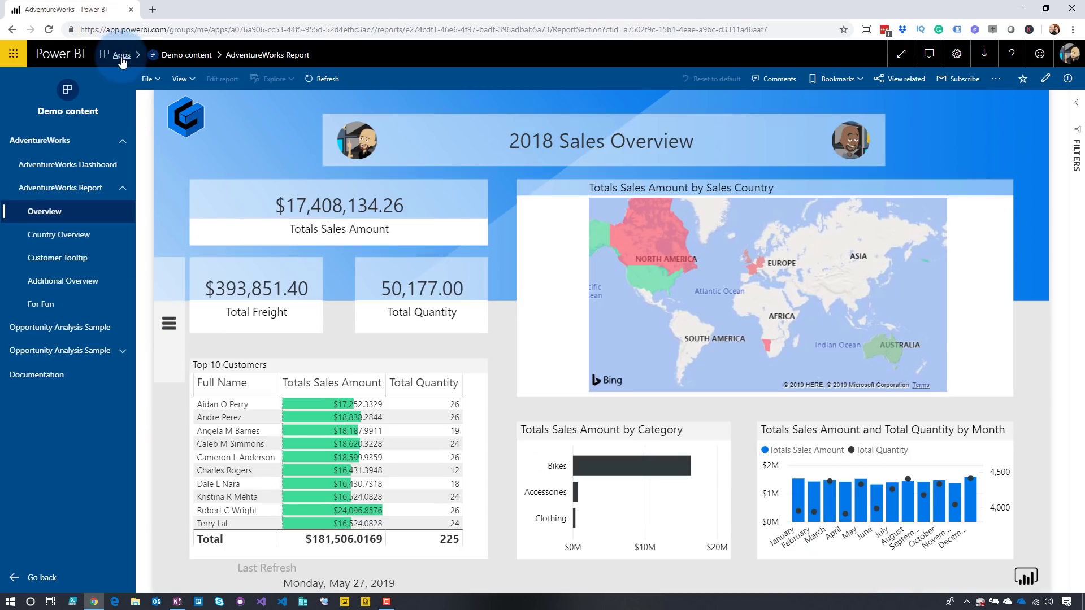
click(121, 56)
click(196, 157)
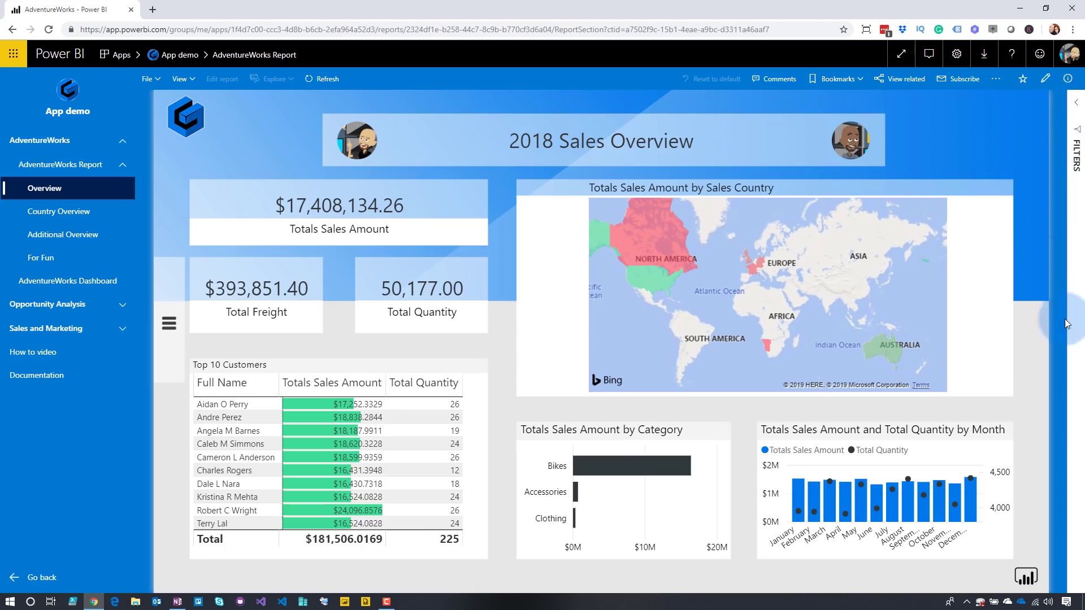
click(902, 54)
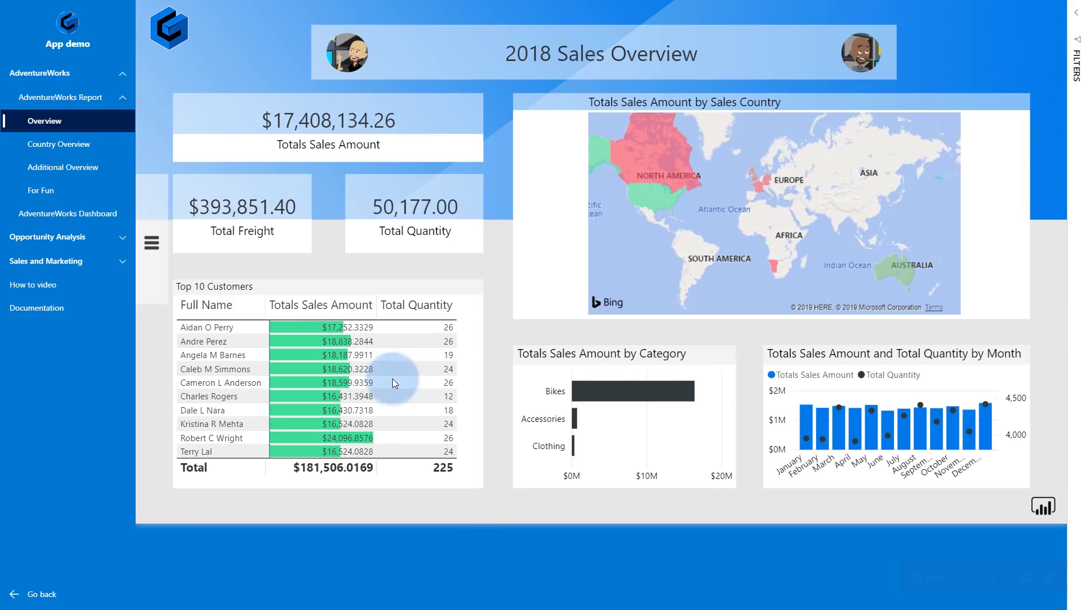
key(Escape)
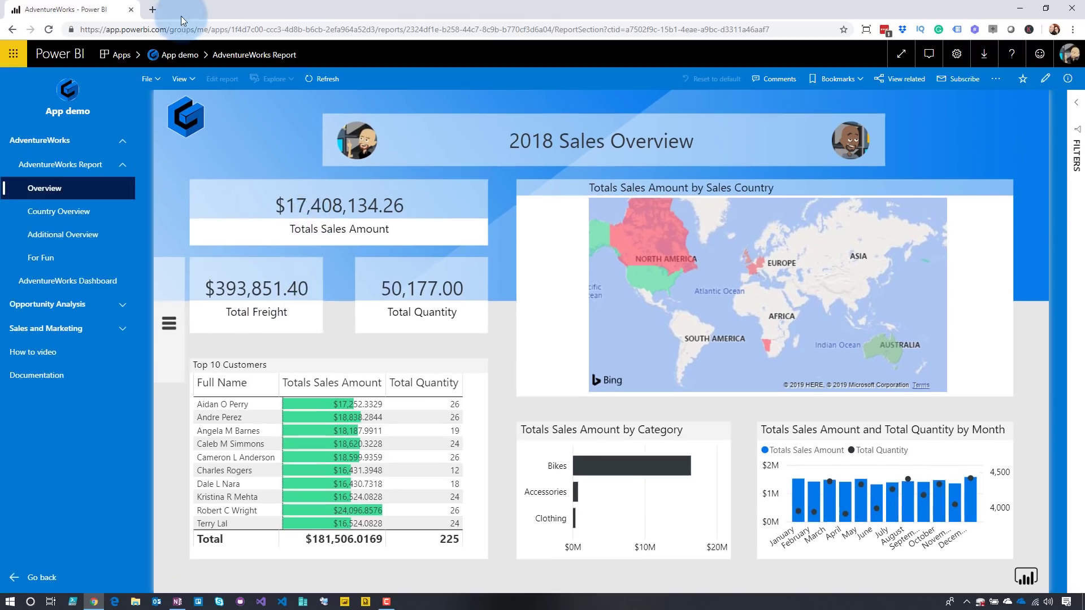
click(180, 55)
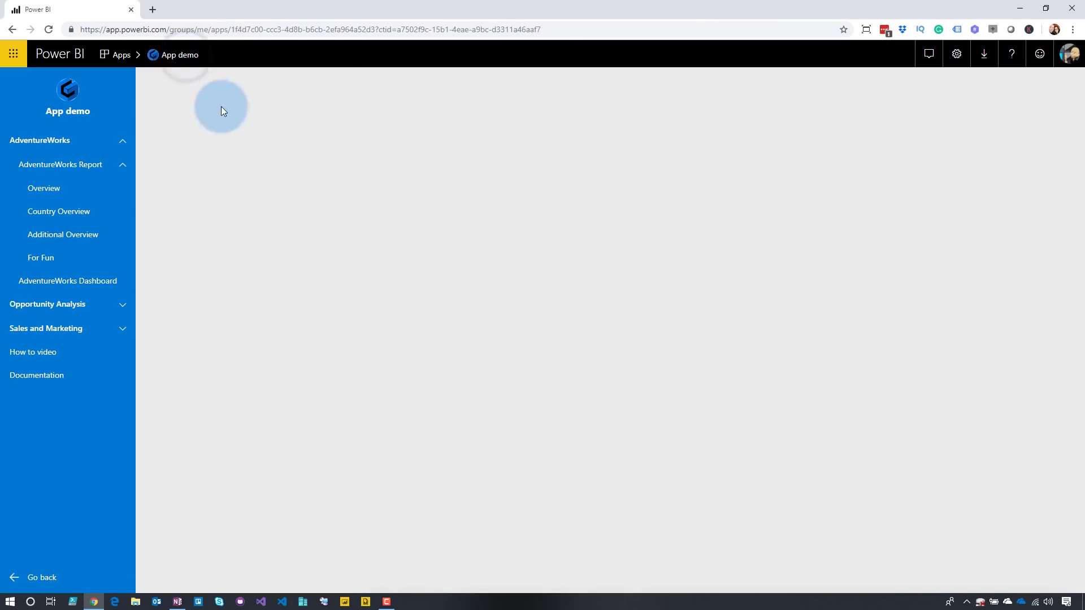
click(117, 55)
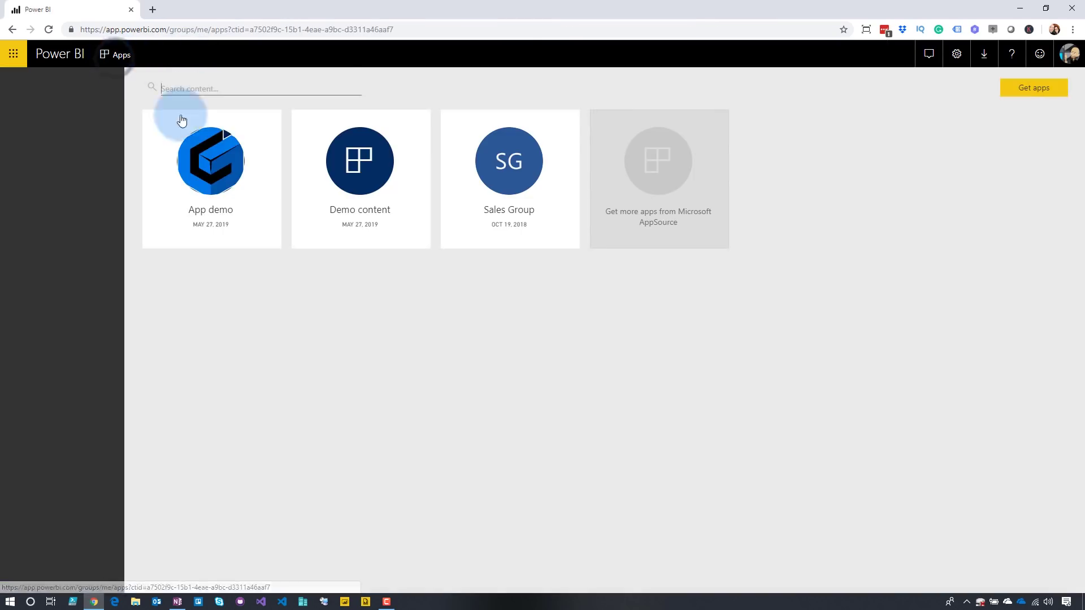
click(209, 161)
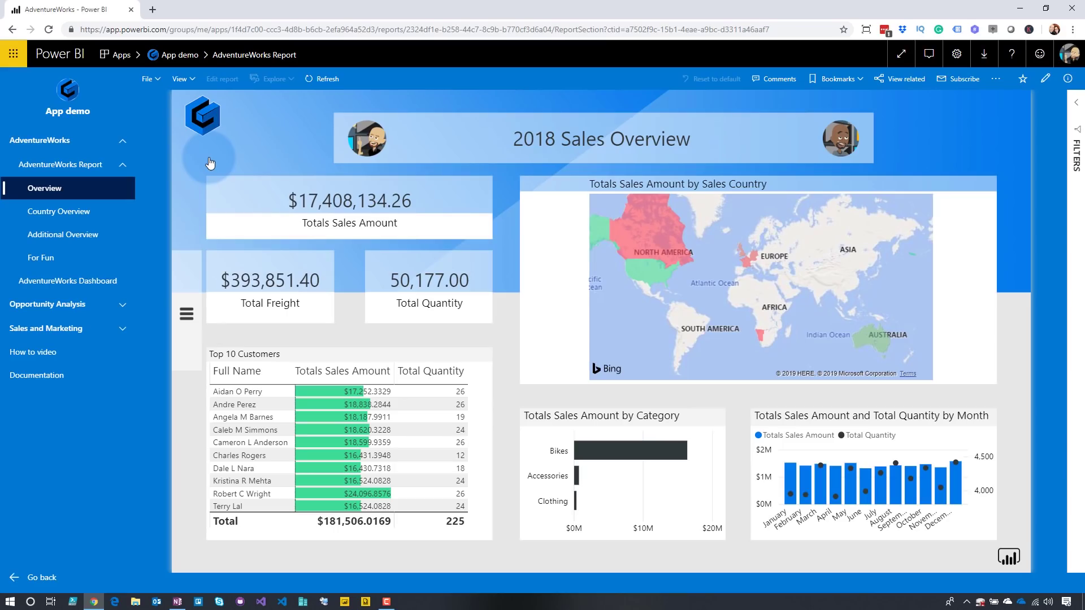
click(25, 378)
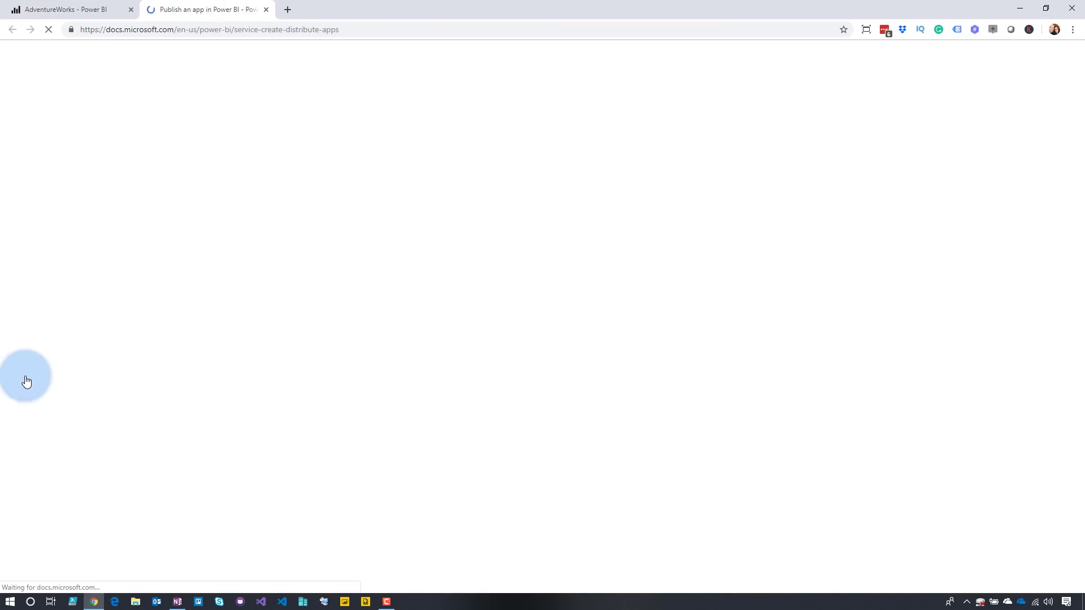
click(272, 5)
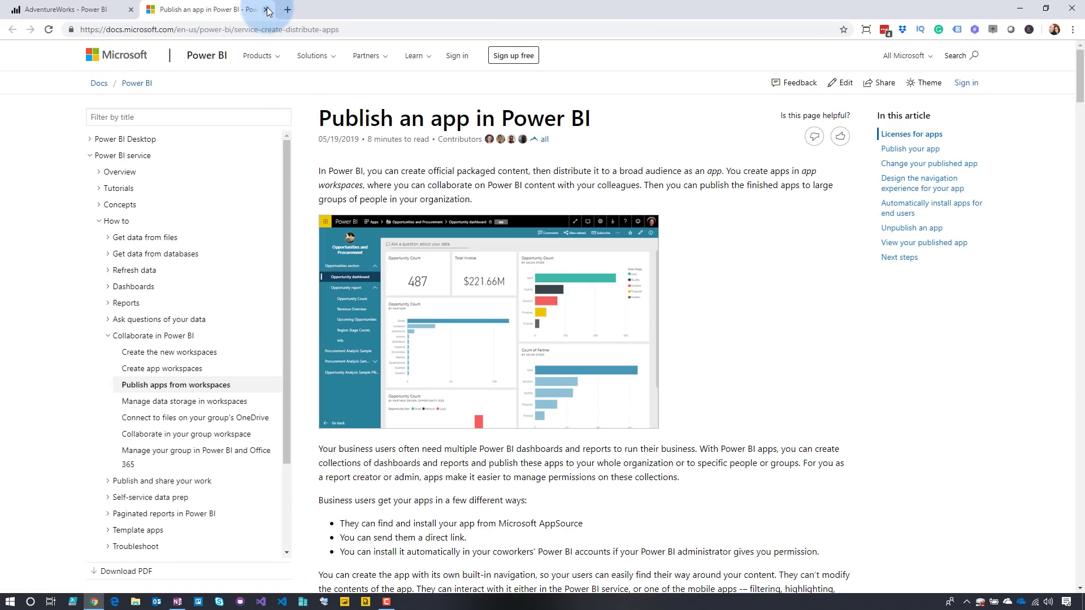
click(268, 10)
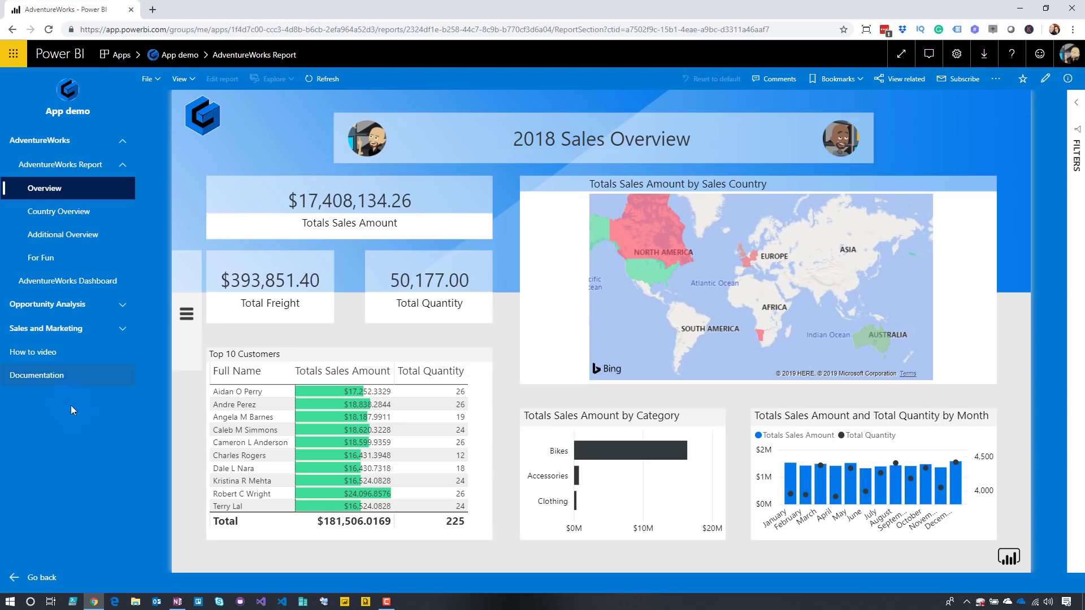
click(39, 353)
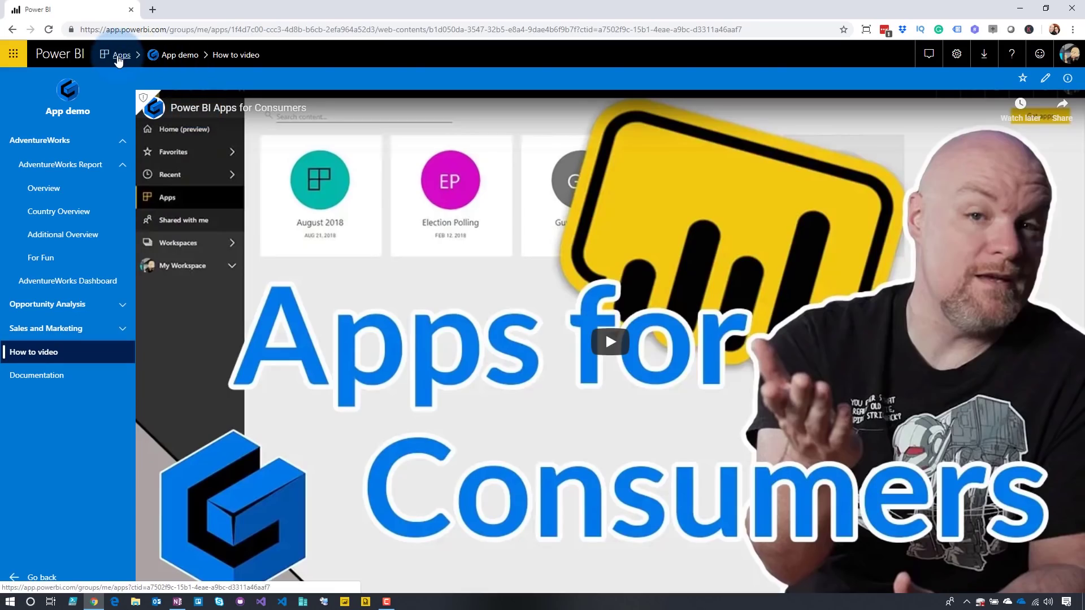
Step: Return from App demo to the Power BI Home page
click(59, 54)
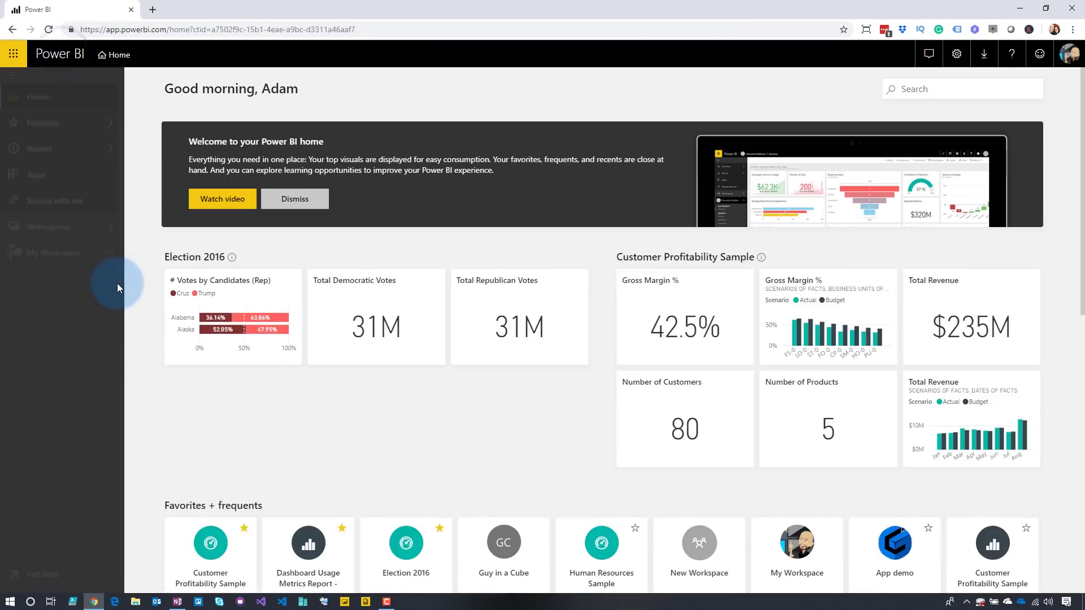
Step: Open App demo's update settings and inspect the How to video link in Navigation
click(1034, 78)
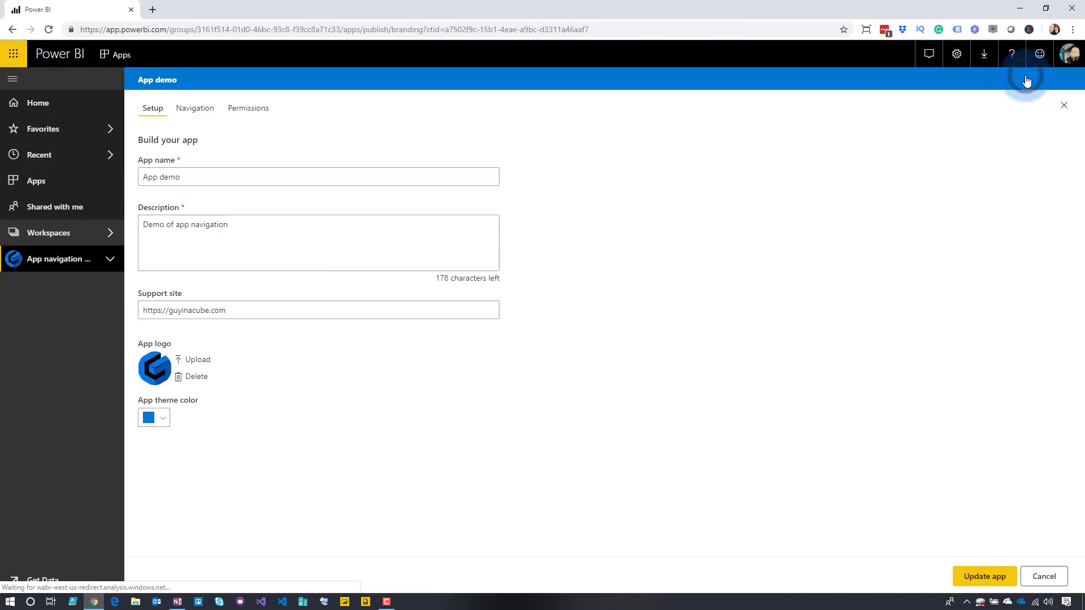
click(312, 241)
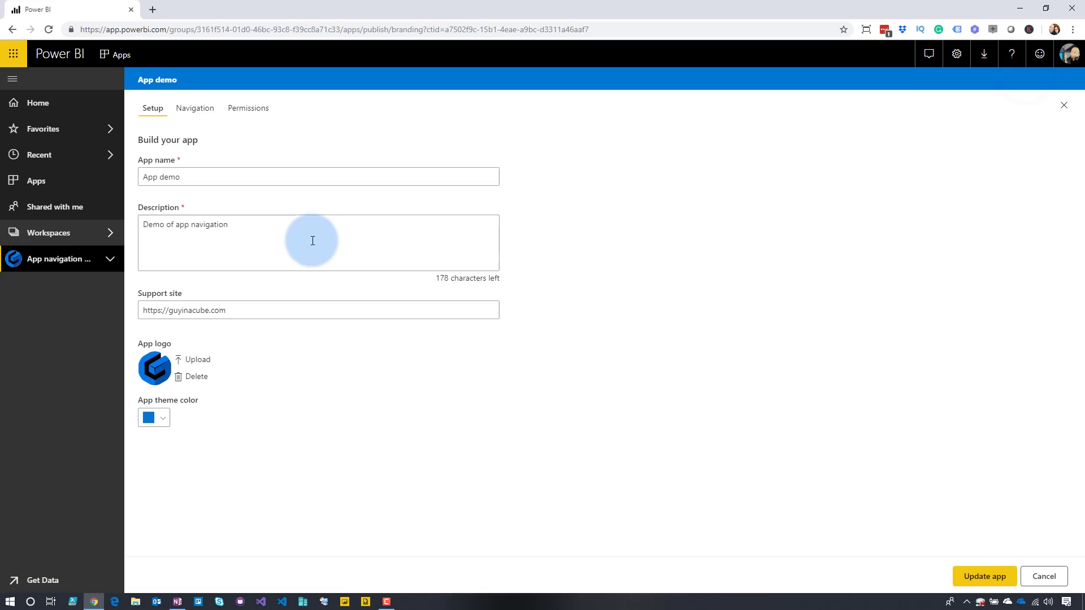
click(202, 109)
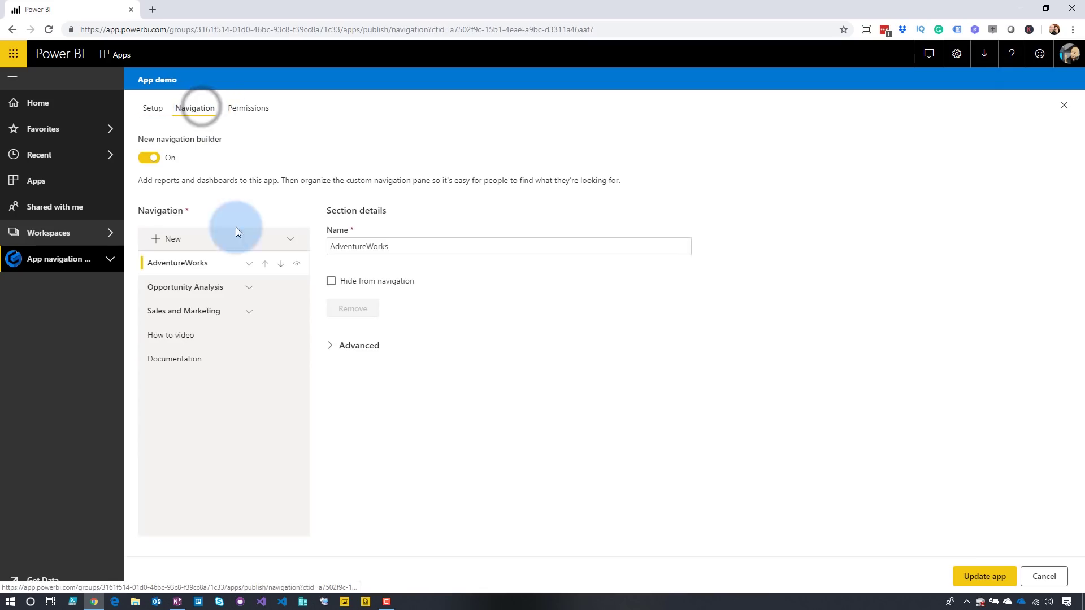
click(186, 334)
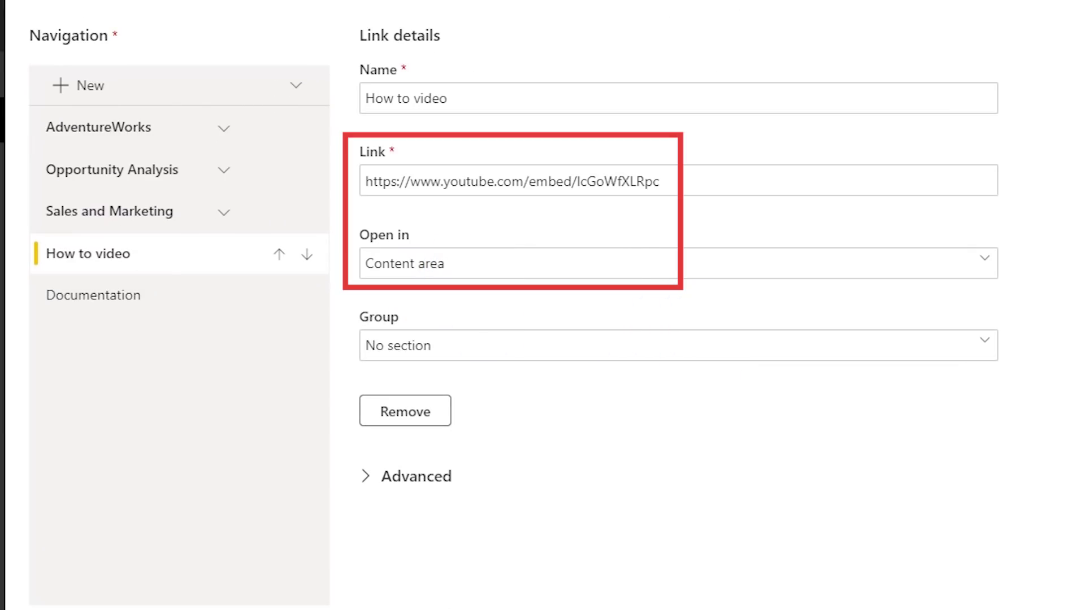
Step: Go back to the Apps list and reopen the App demo app
click(36, 182)
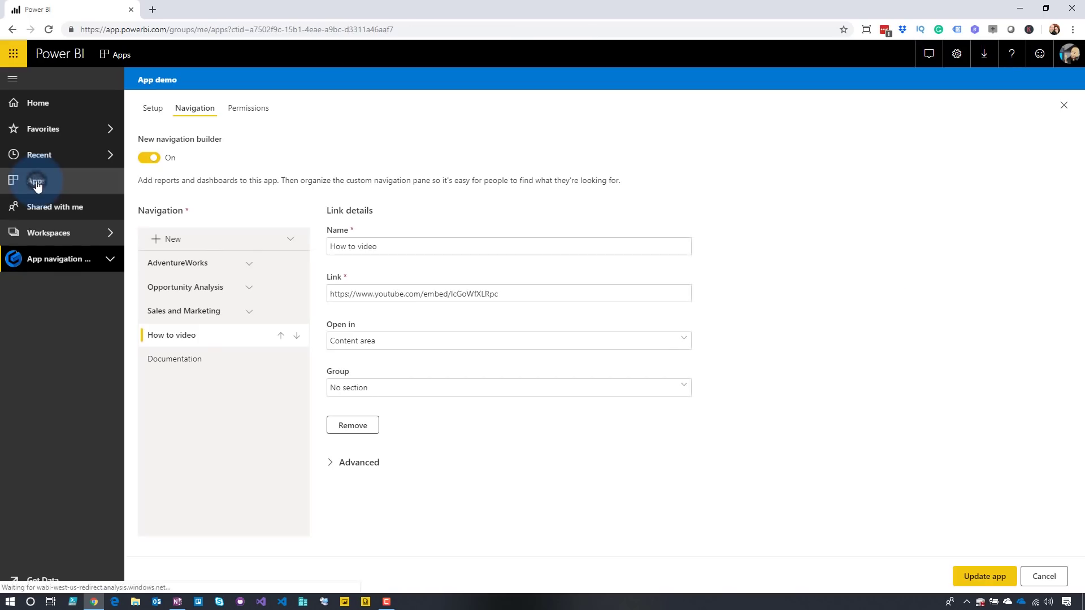
click(234, 149)
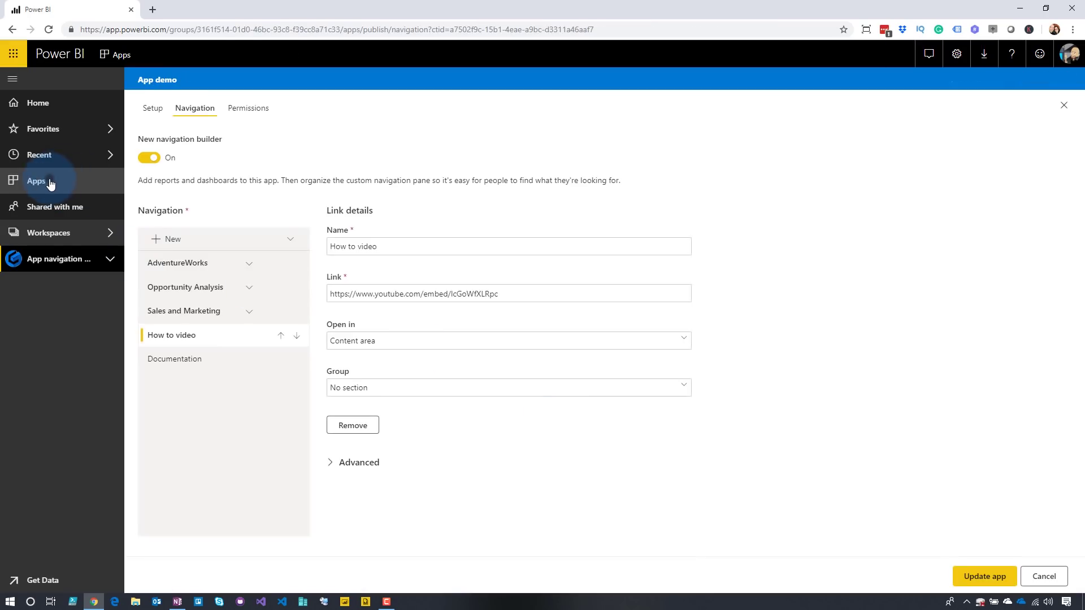
click(50, 182)
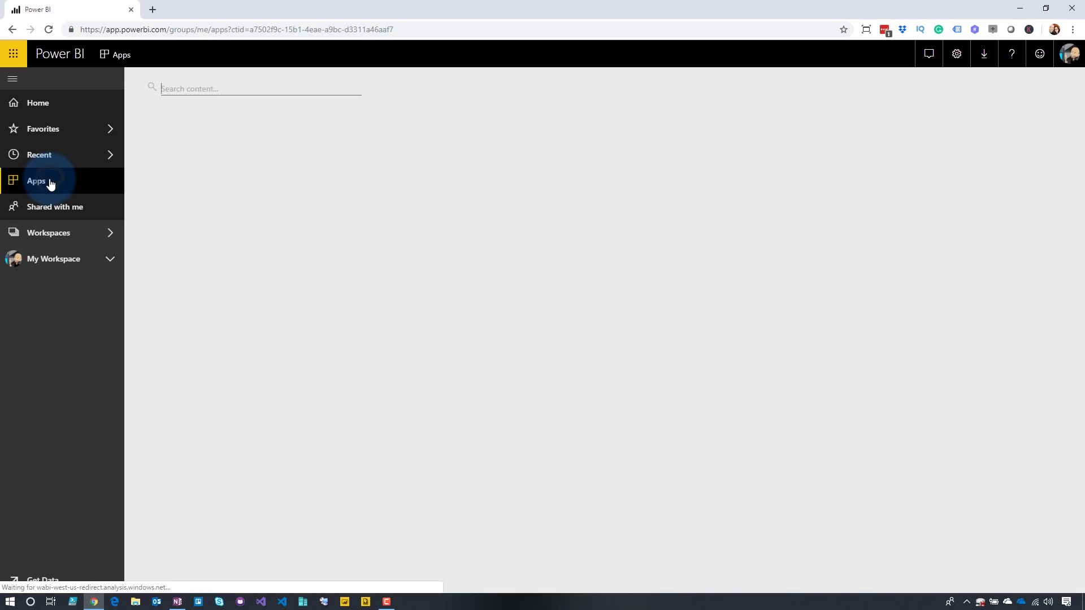
click(214, 148)
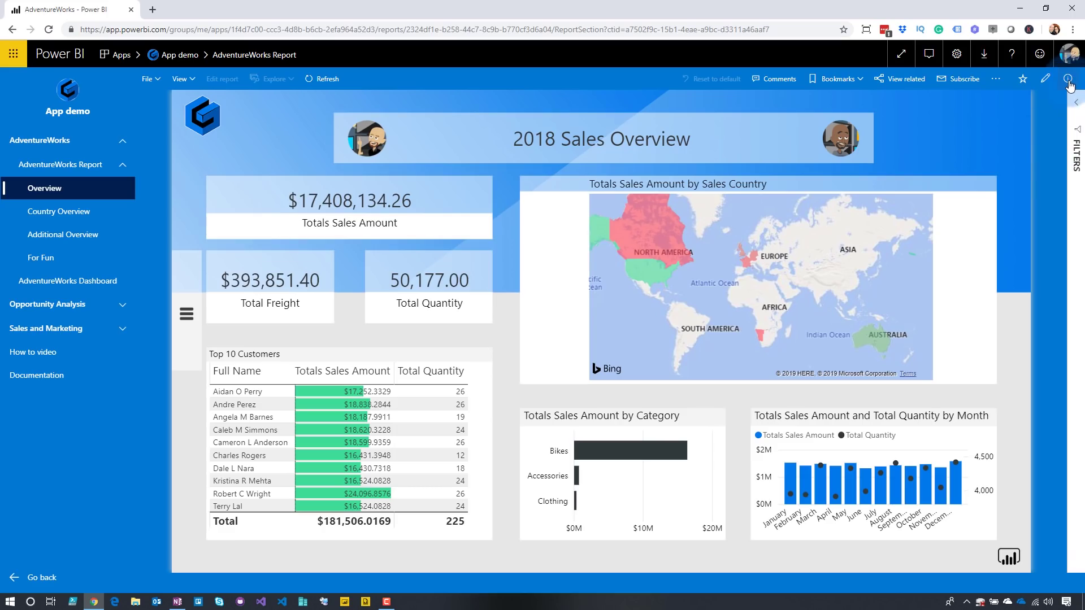
click(1068, 83)
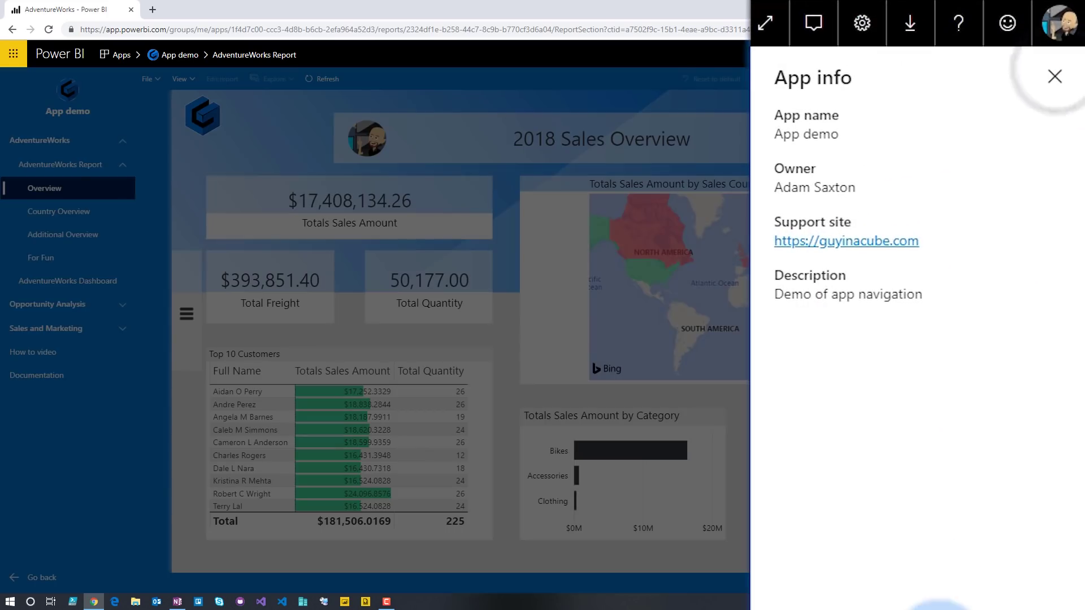